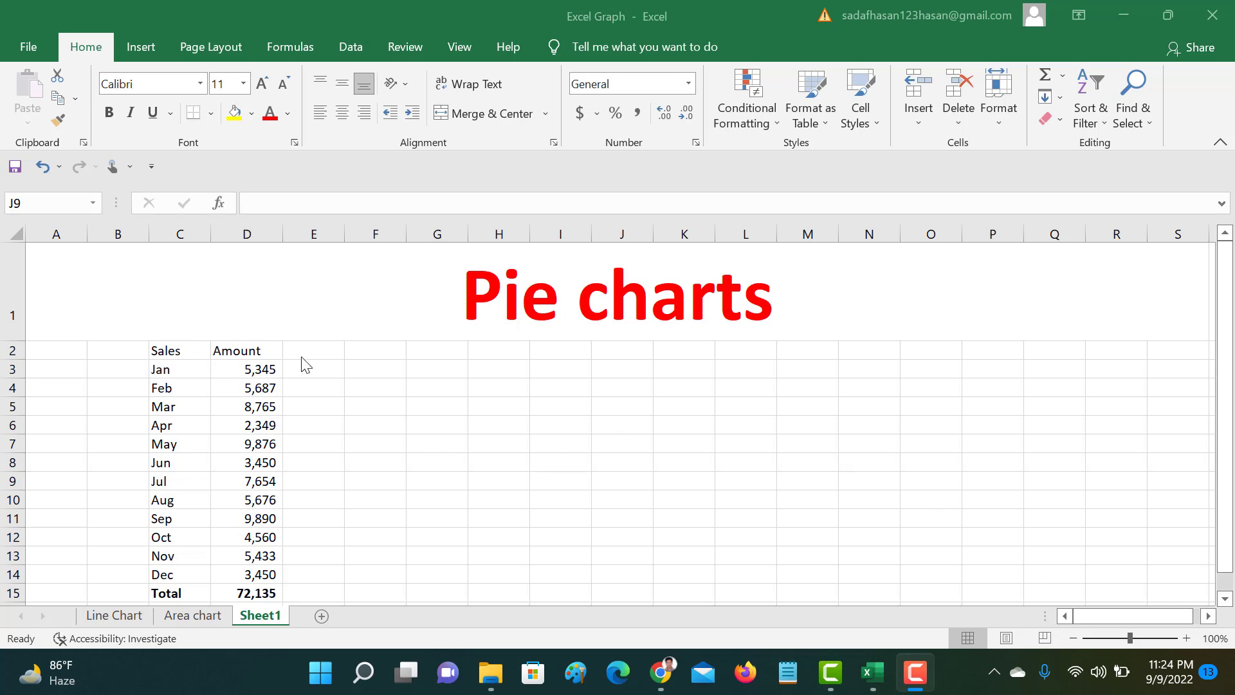
Select the Jan–Dec monthly amounts in D3:D14.
left_click(250, 370)
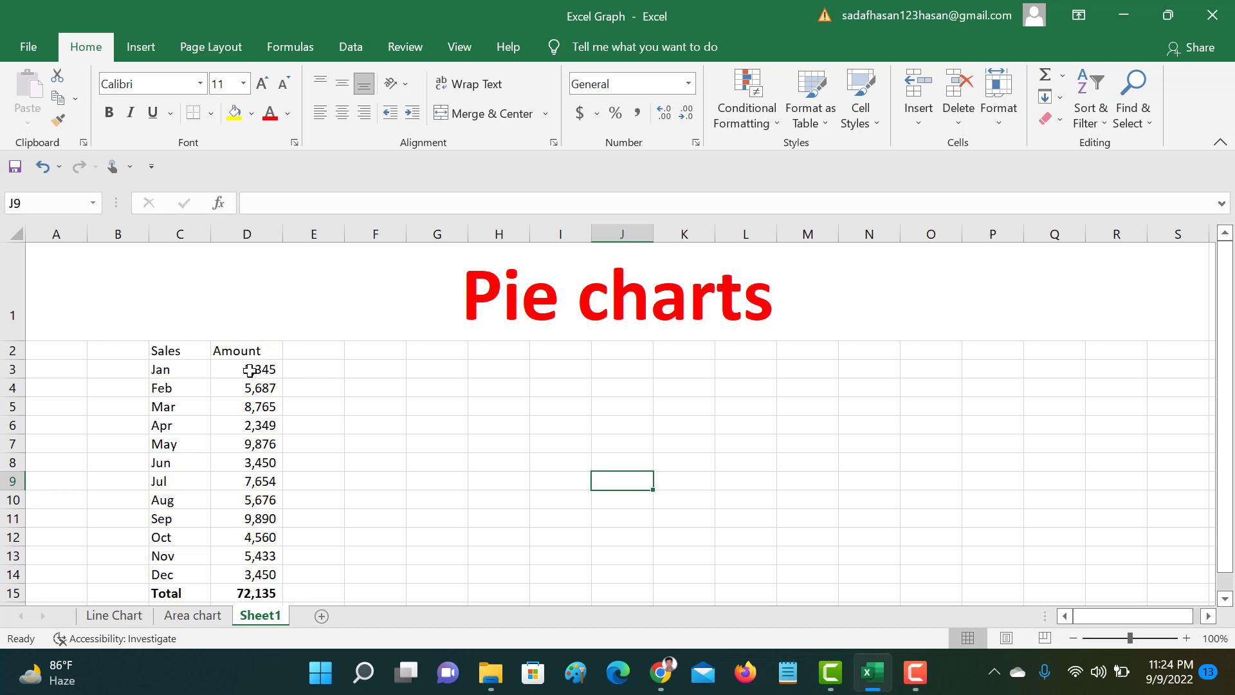
double_click(250, 369)
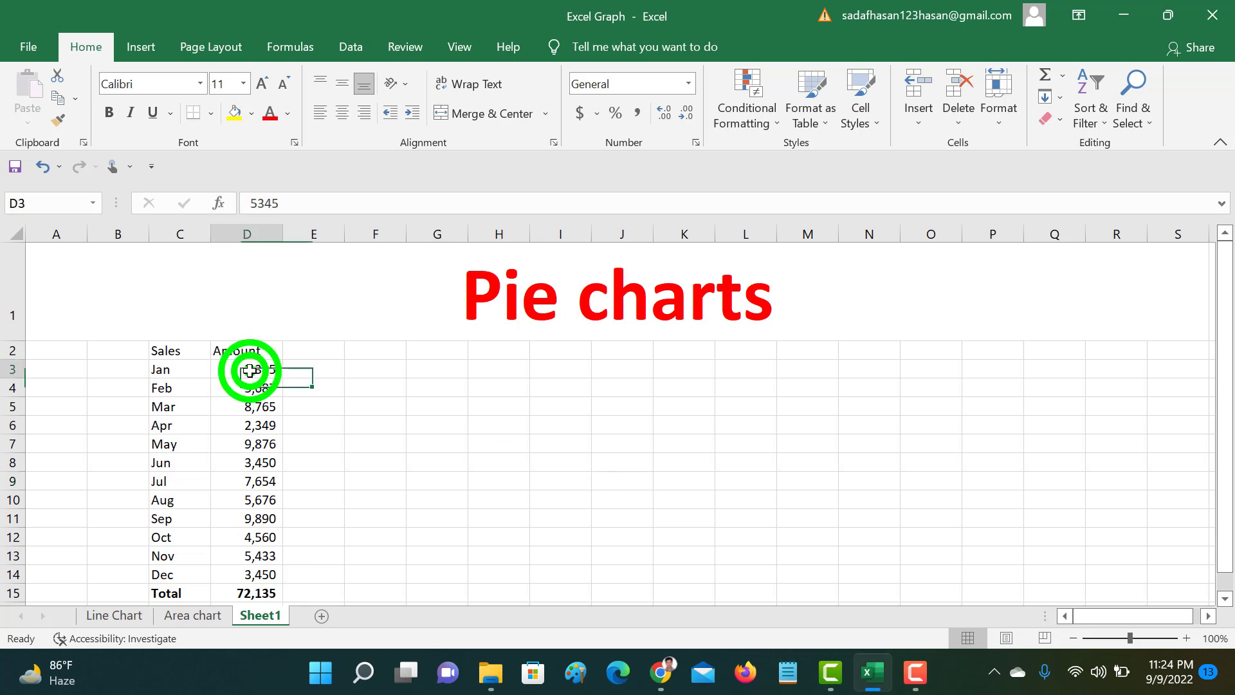
double_click(250, 370)
key("Return")
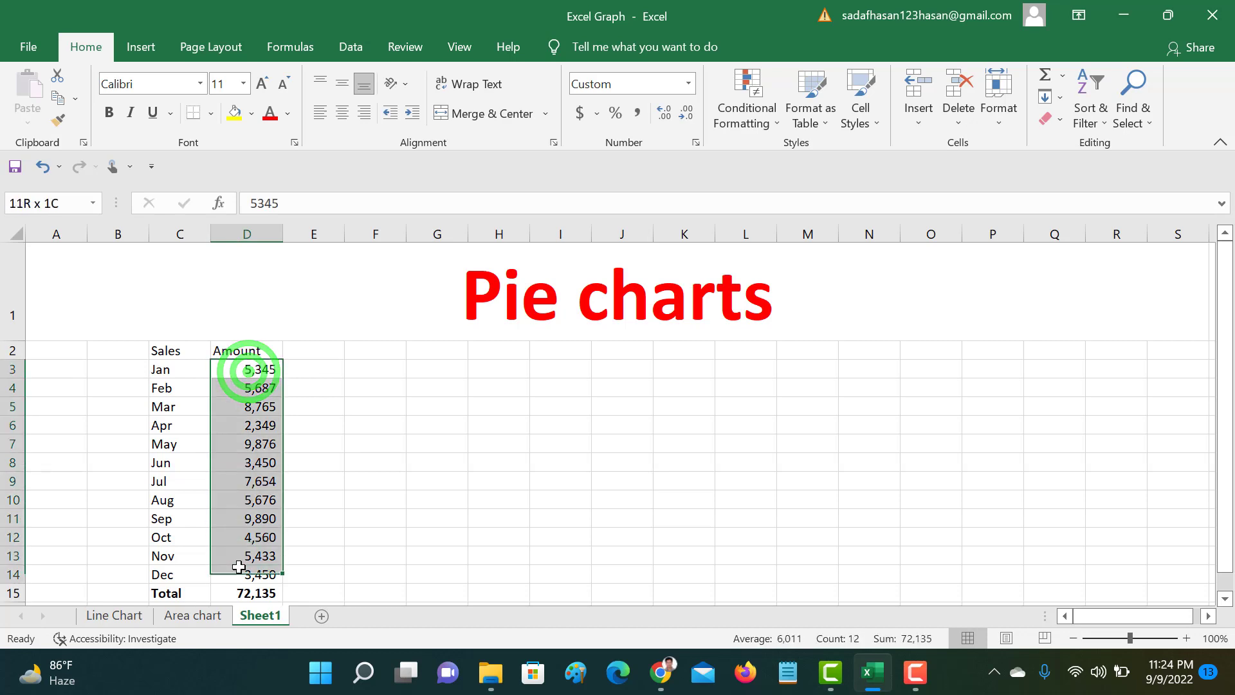
left_click_drag(248, 372, 247, 575)
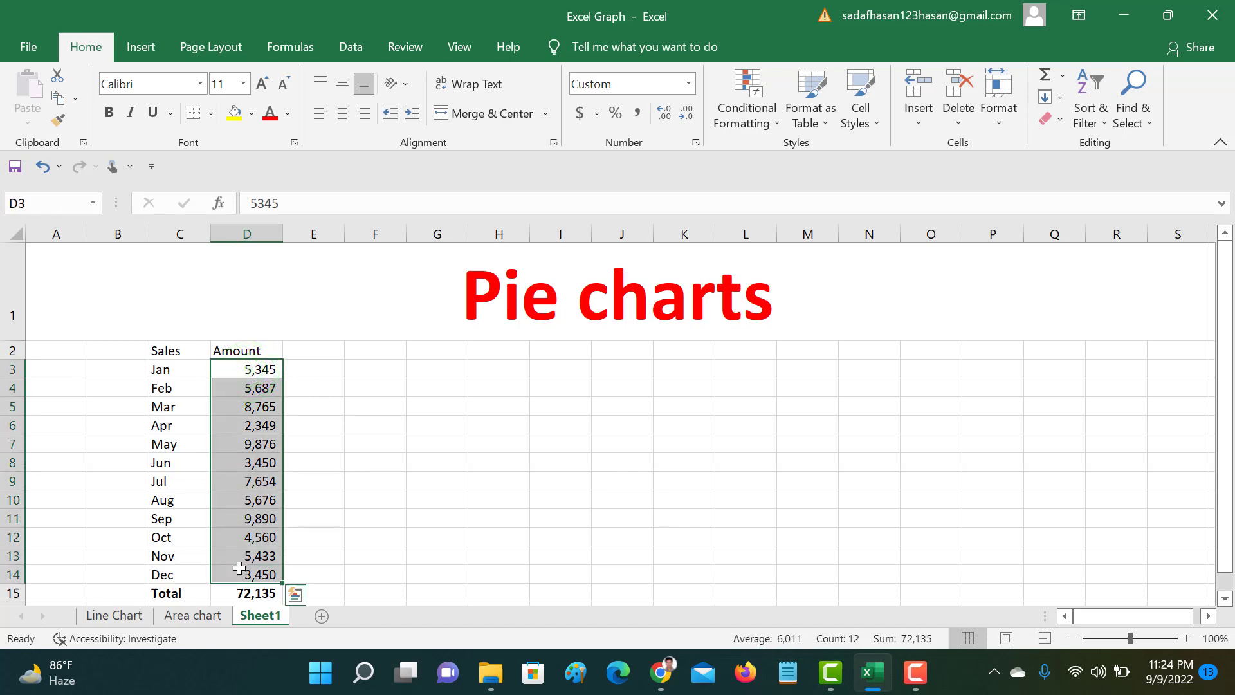
Insert a pie chart of those amounts from Recommended Charts > All Charts > Pie.
left_click(140, 48)
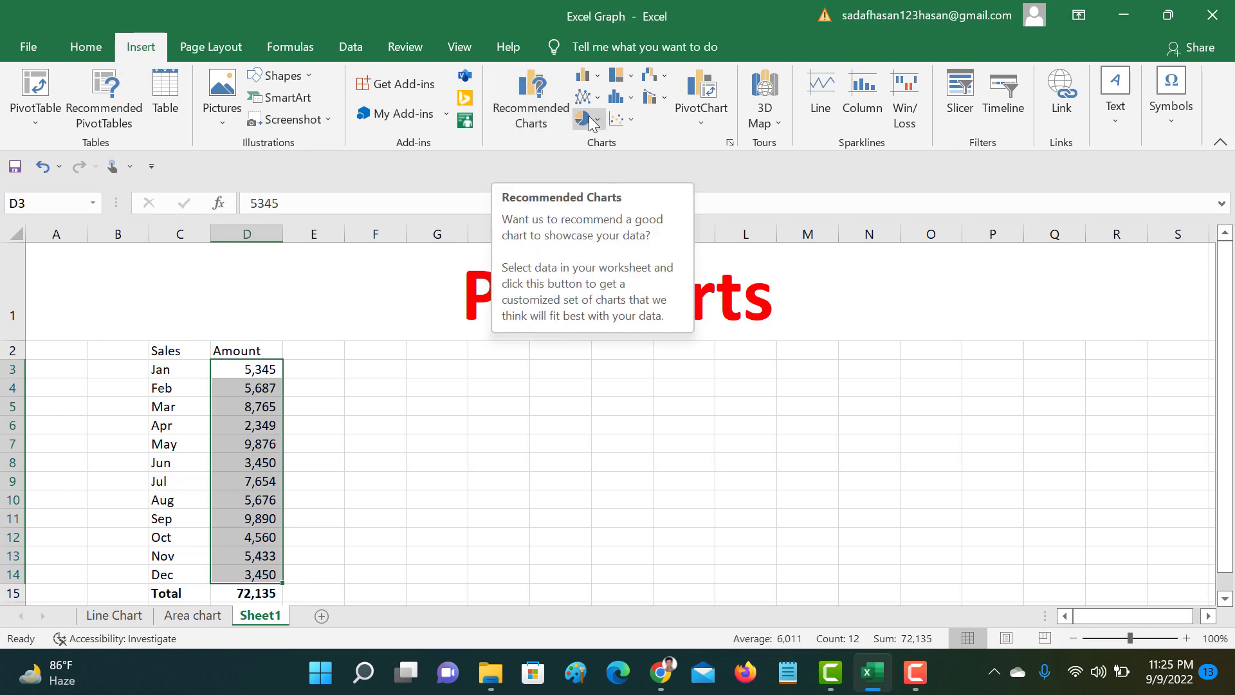
left_click(535, 120)
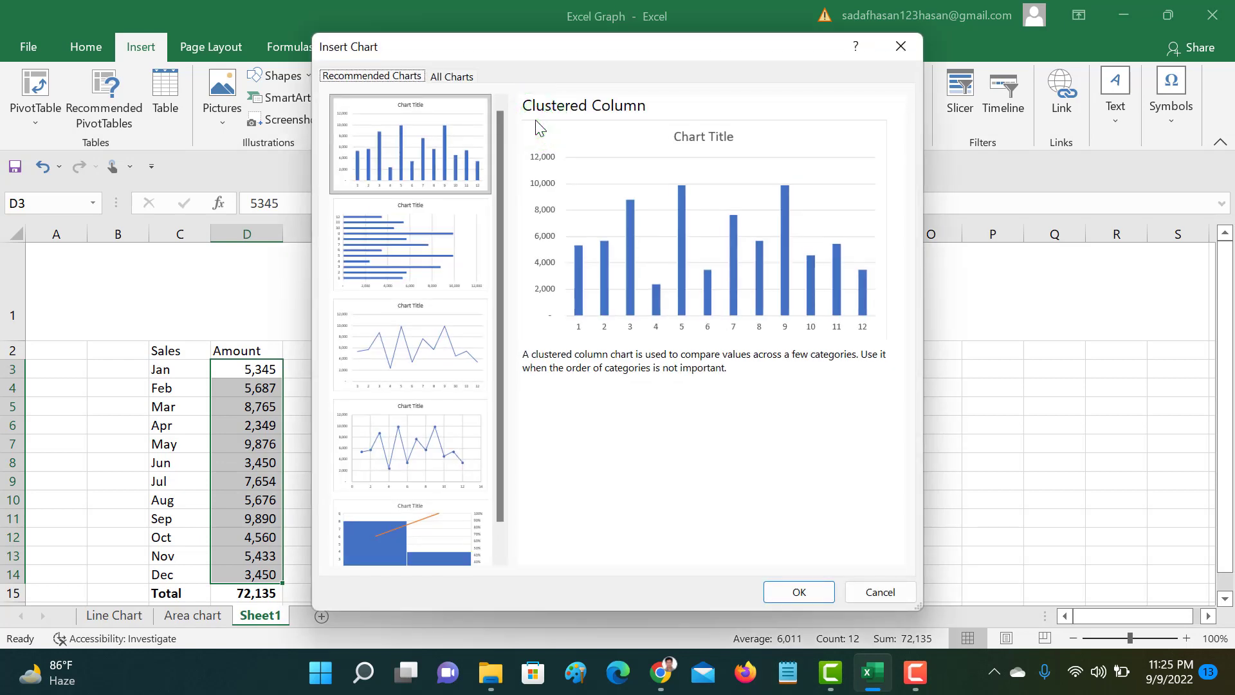
left_click(453, 75)
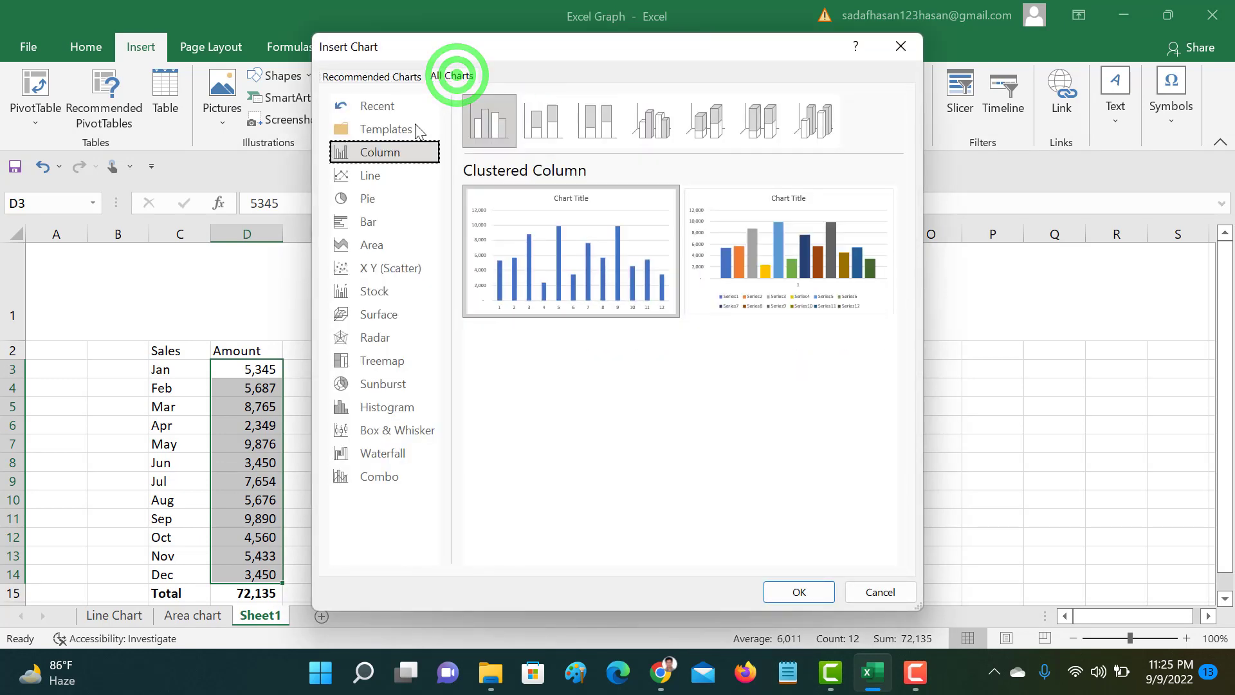
left_click(357, 199)
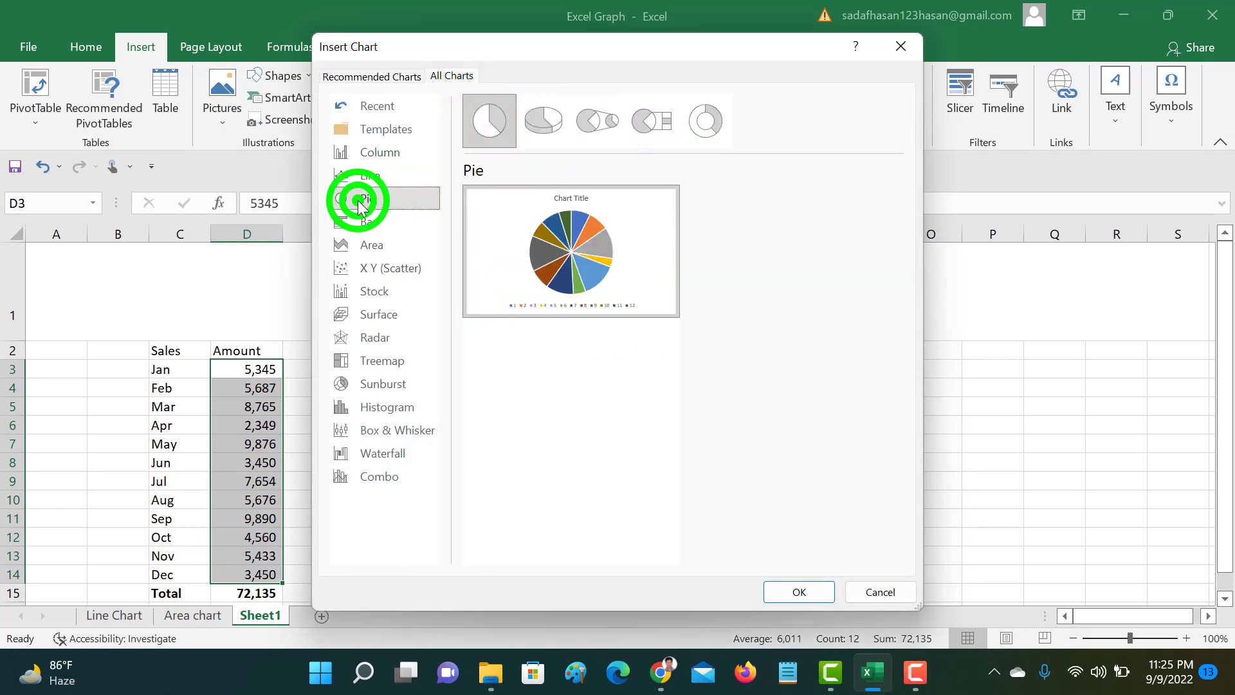
left_click(797, 590)
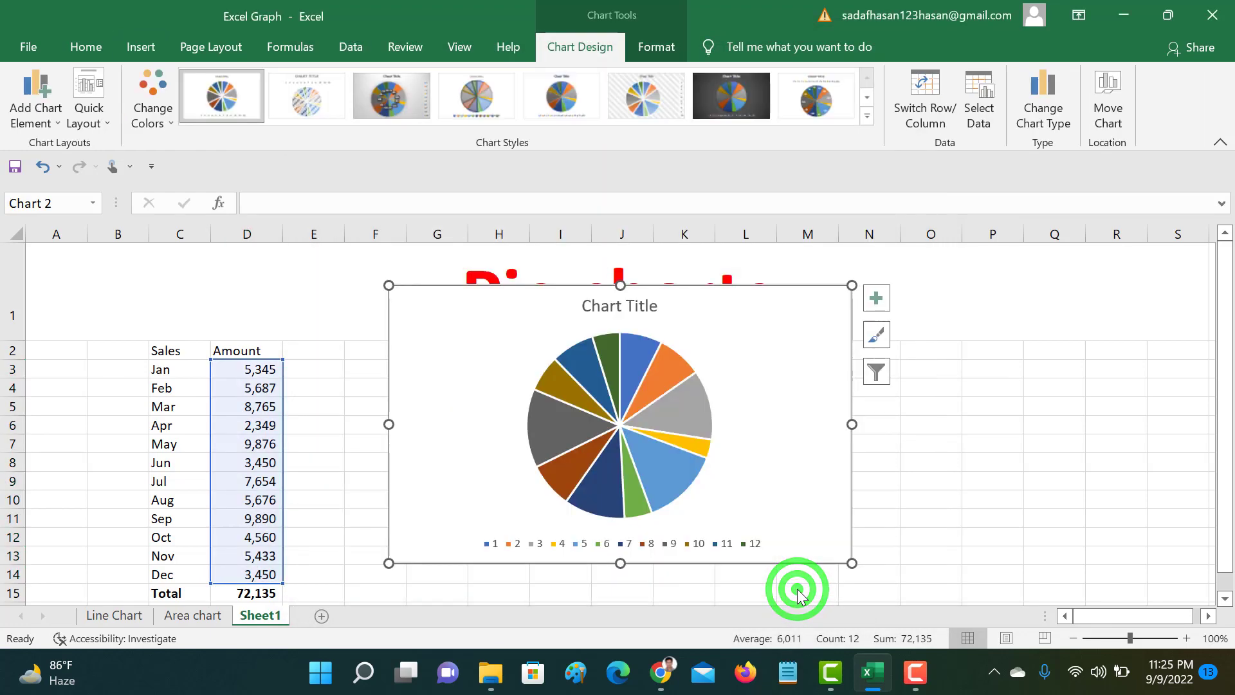
mouse_move(686, 408)
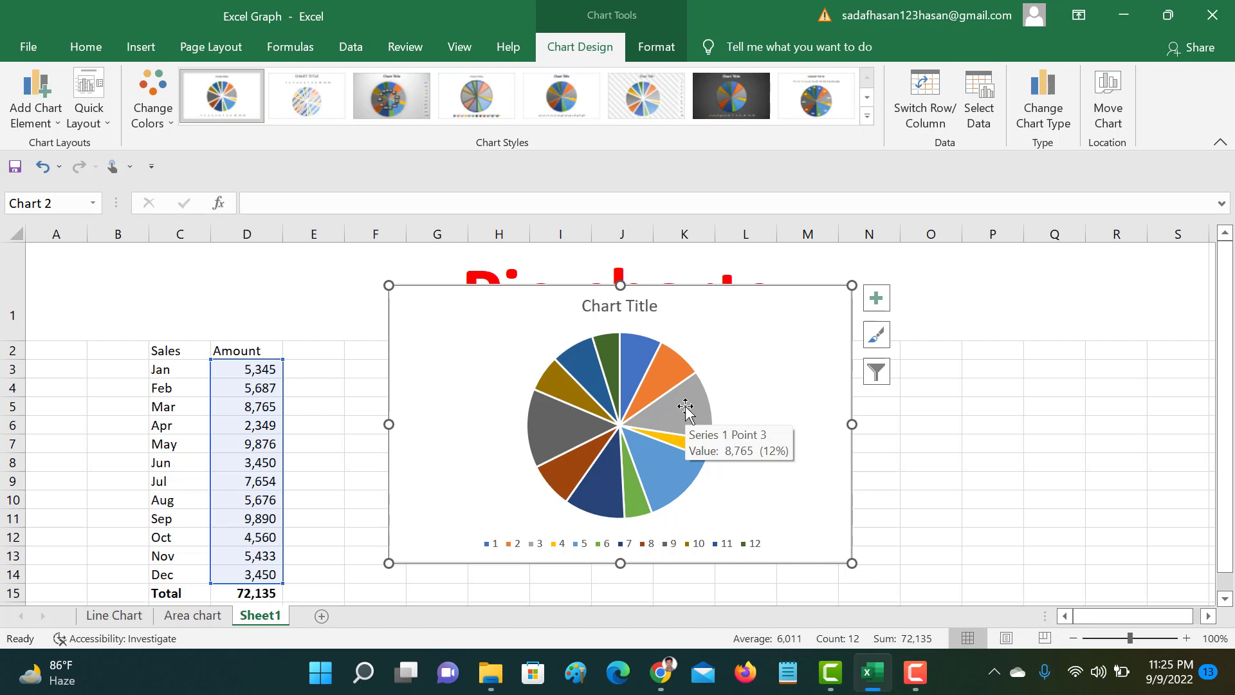
Apply the last chart style with percentage slice labels, and select the chart title.
left_click(812, 109)
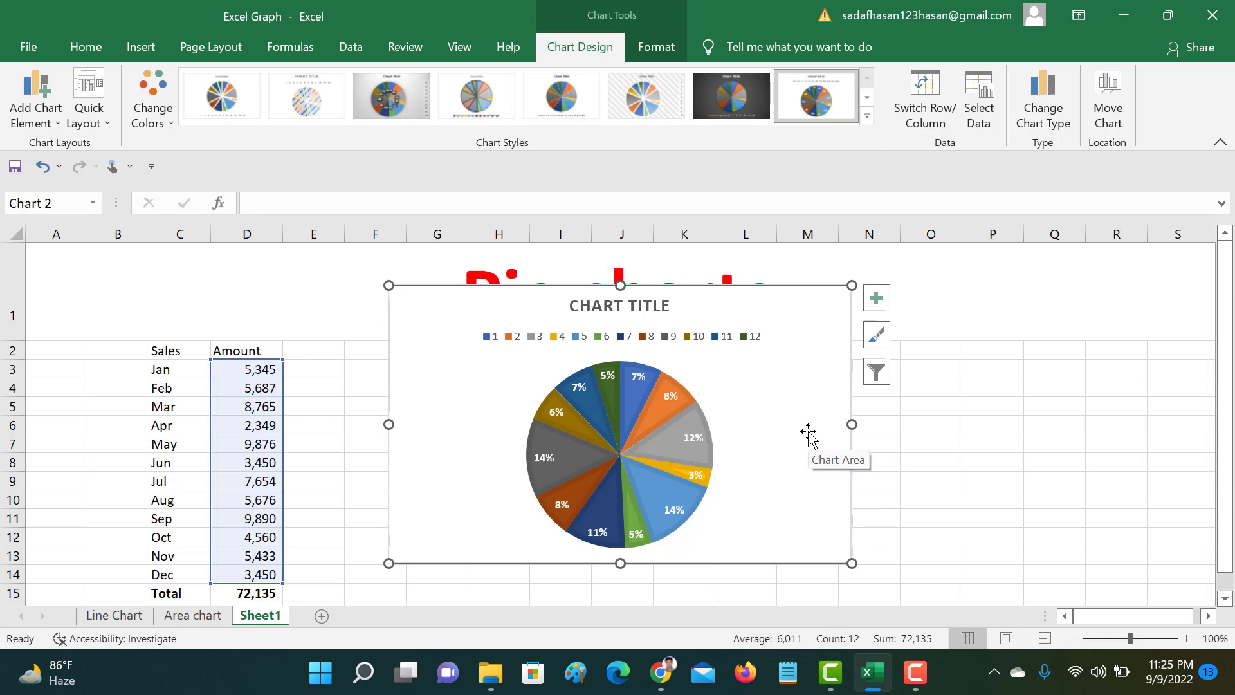
left_click(634, 307)
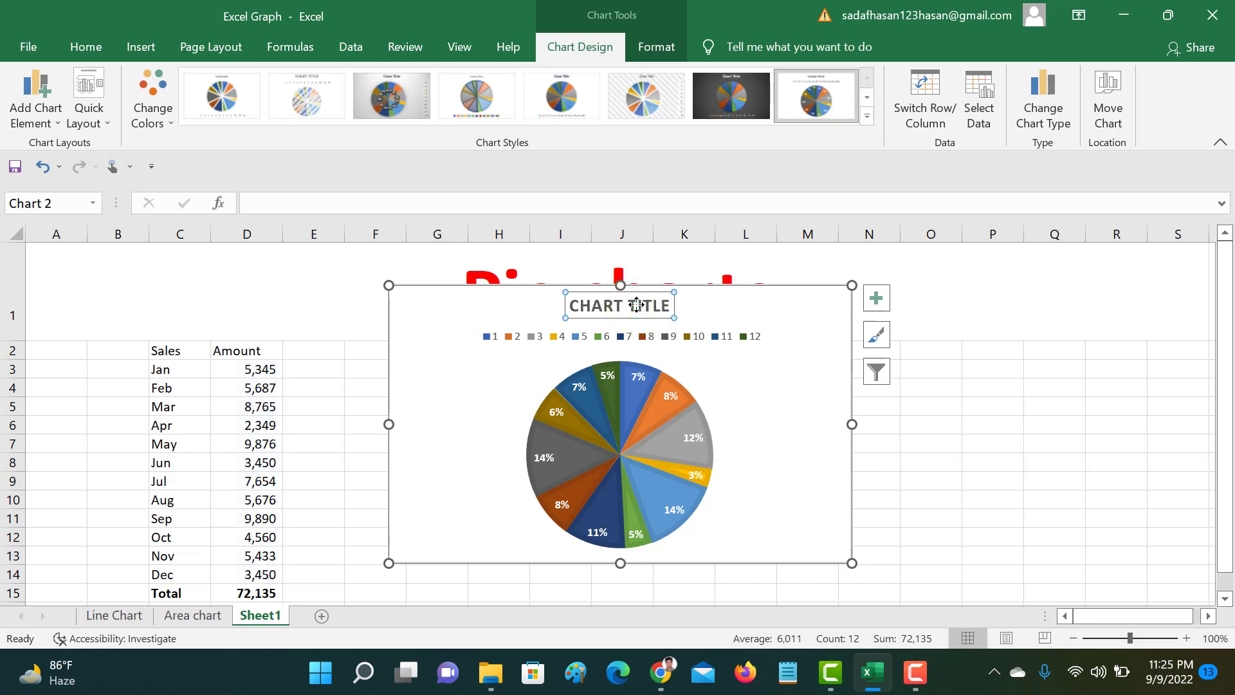
Enter 'Monthly Revenue' as the chart title, then select the pie series and Jan slice.
type("Monthly Revenue")
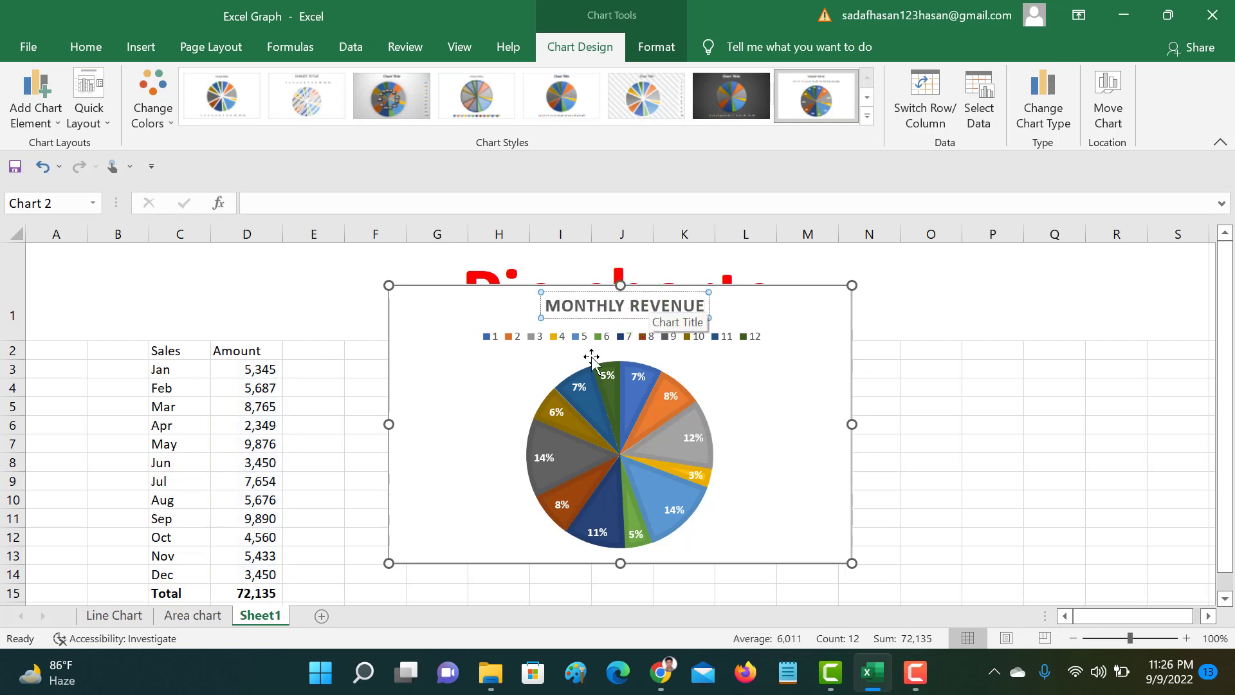
left_click(469, 381)
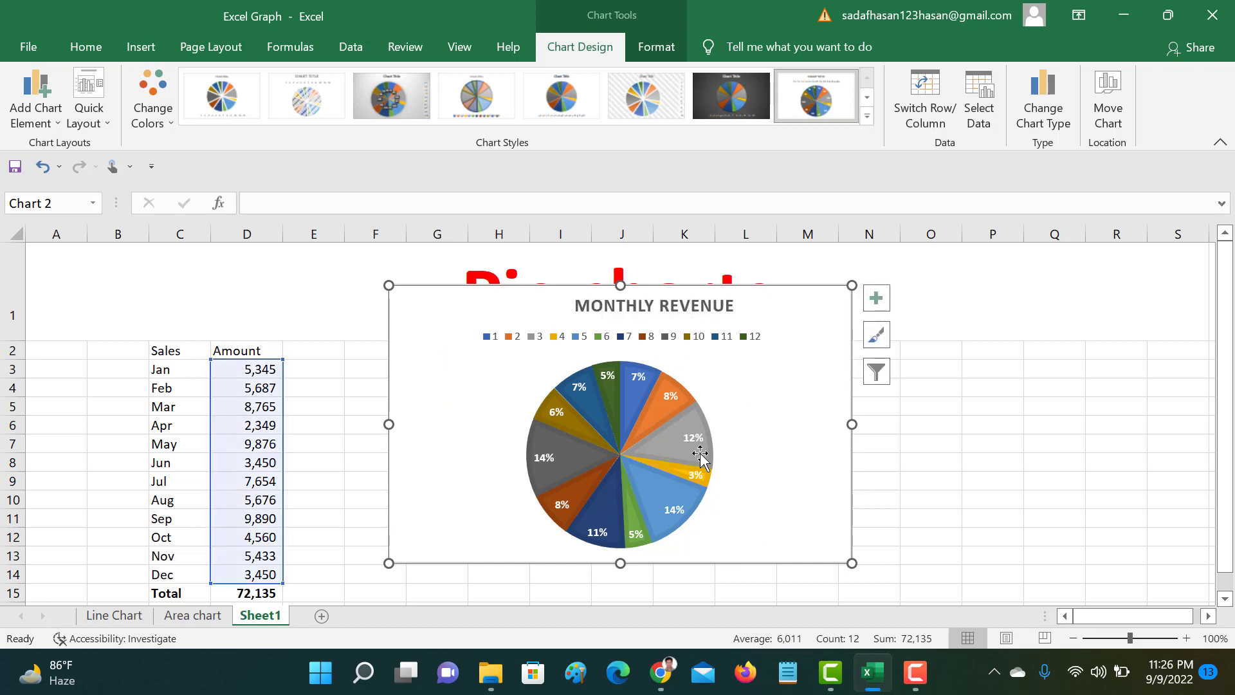
left_click(586, 406)
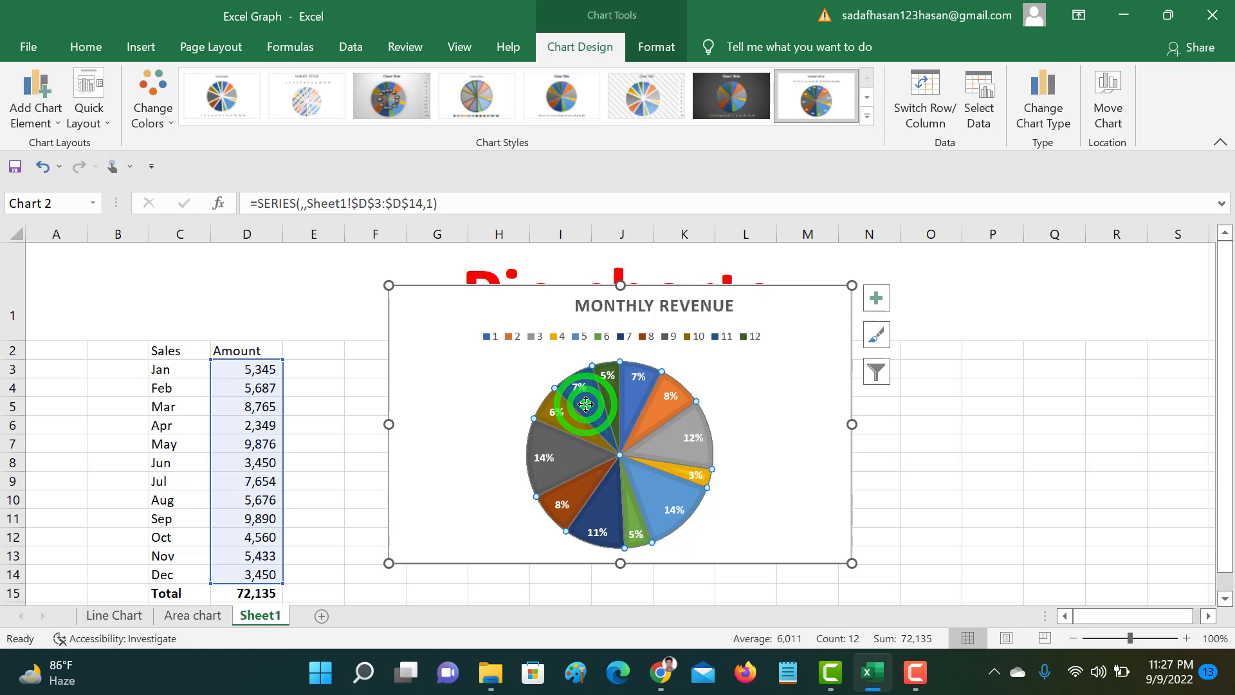
left_click(639, 386)
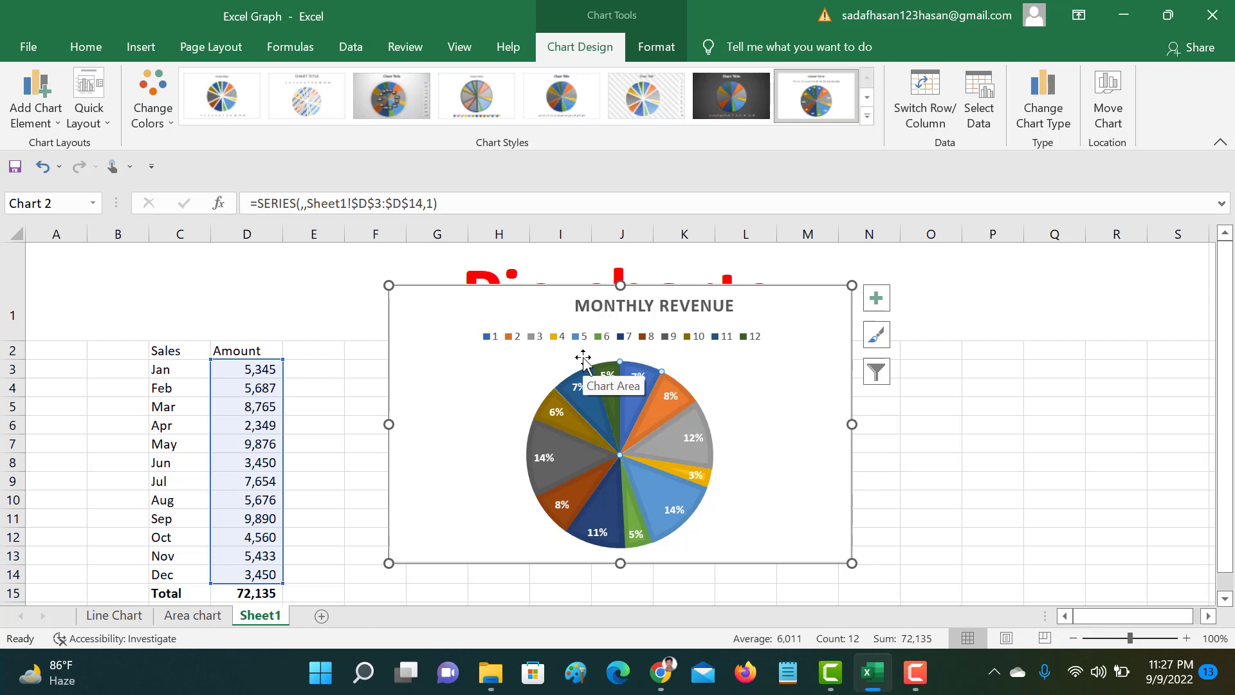
Set the pie's category labels to the month names in C3:C14 through Select Data.
left_click(743, 341)
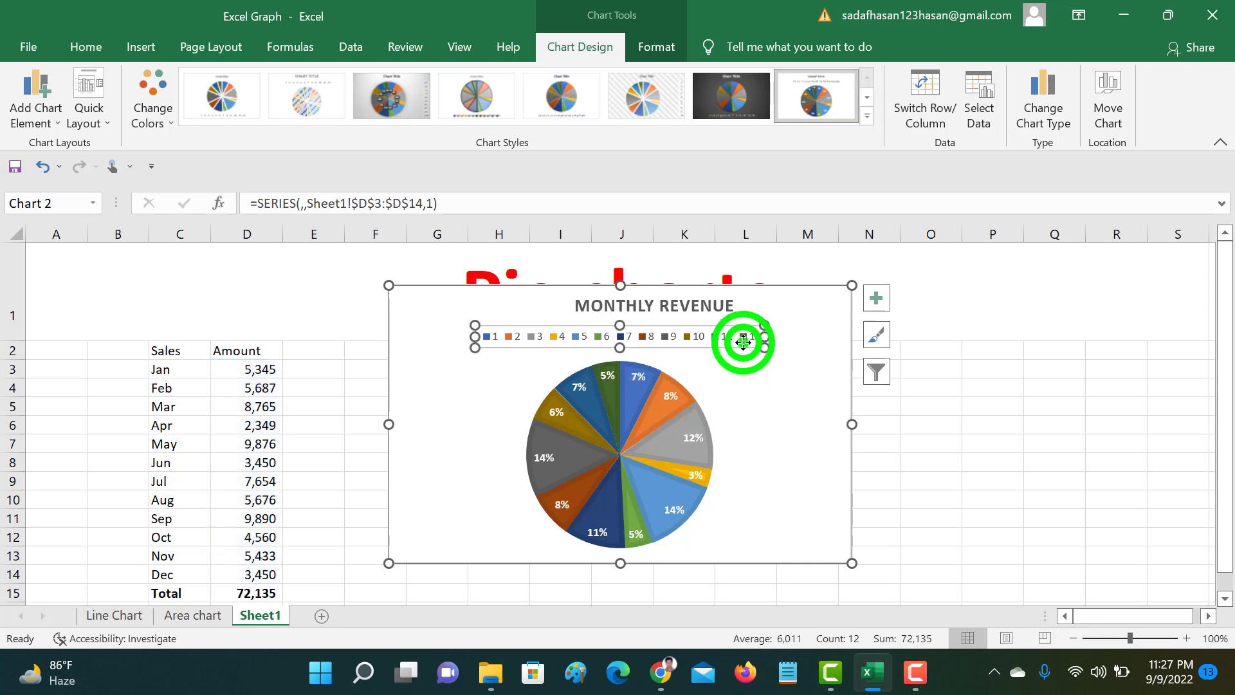
left_click(878, 374)
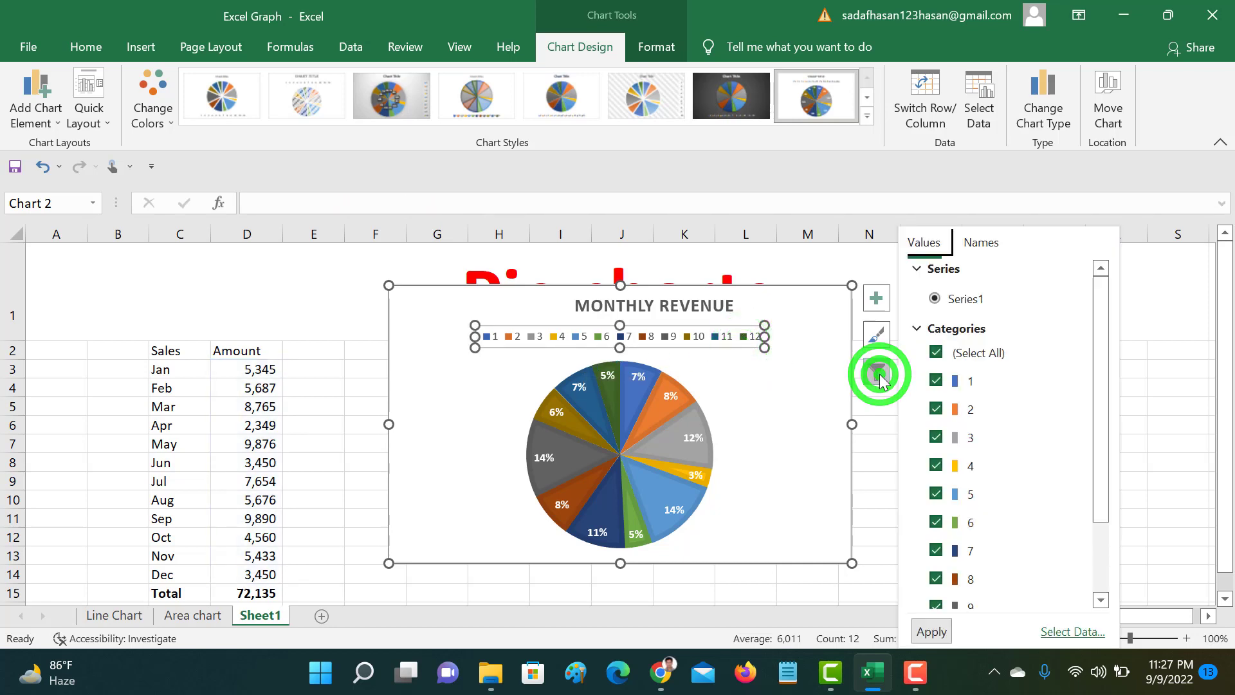
left_click(1079, 633)
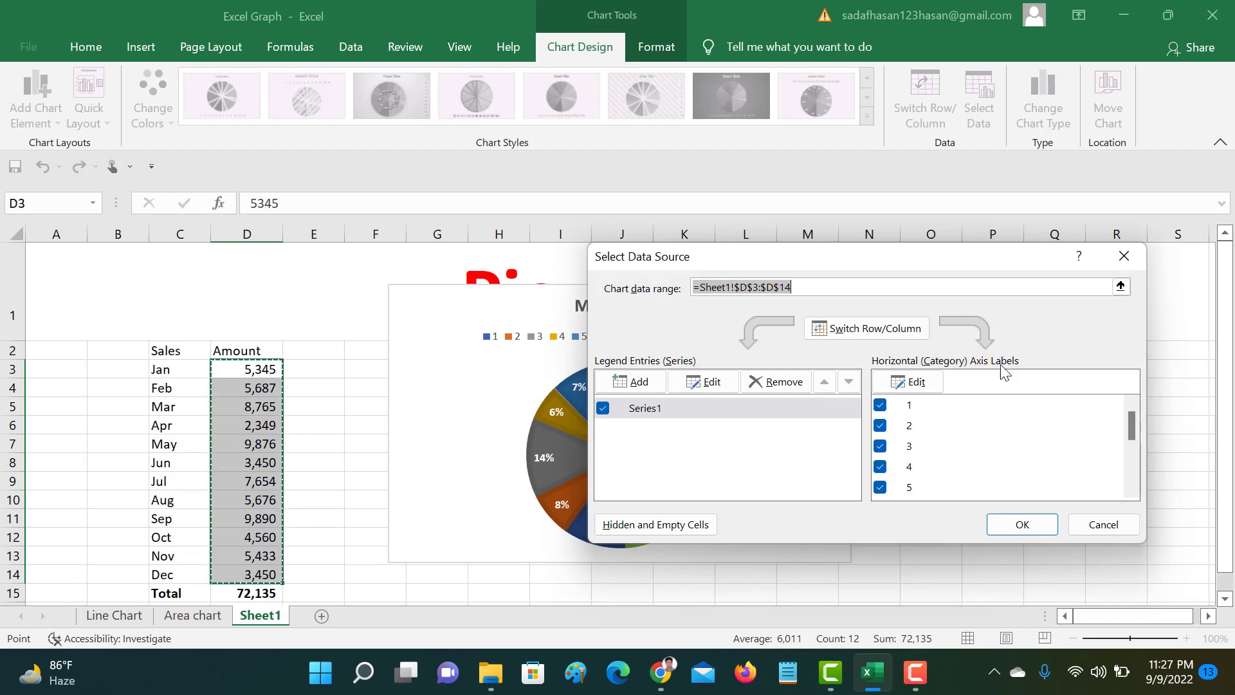
left_click(910, 380)
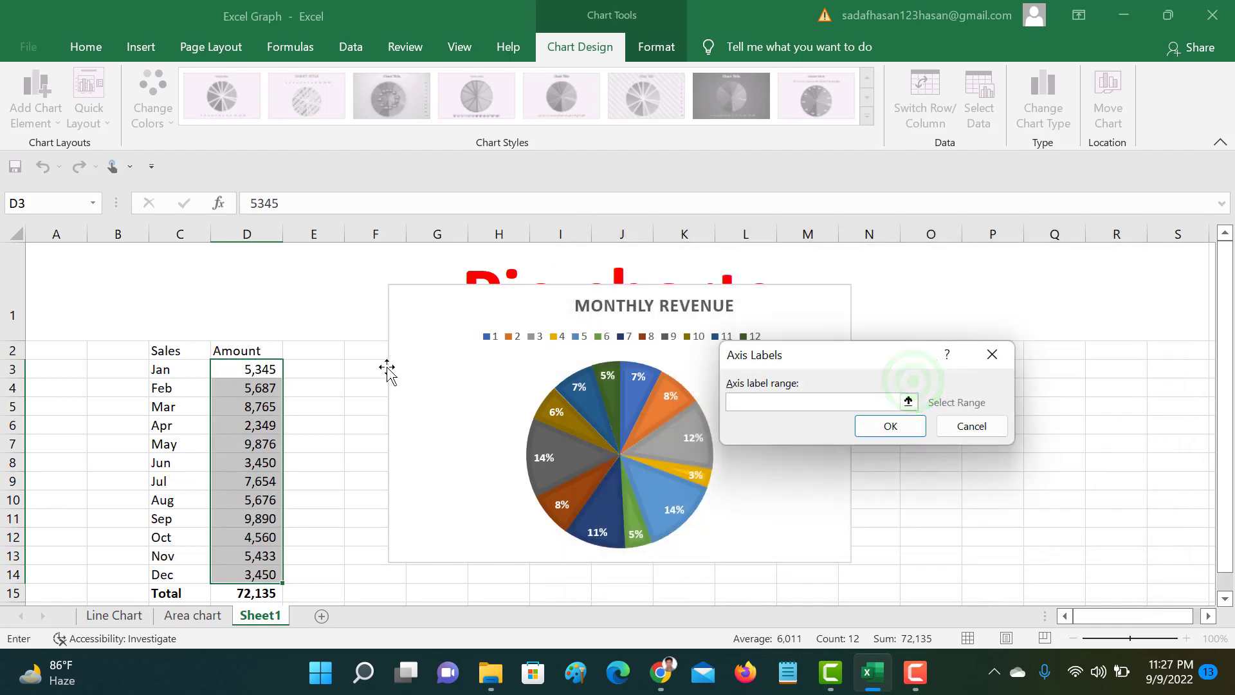
left_click_drag(169, 367, 157, 574)
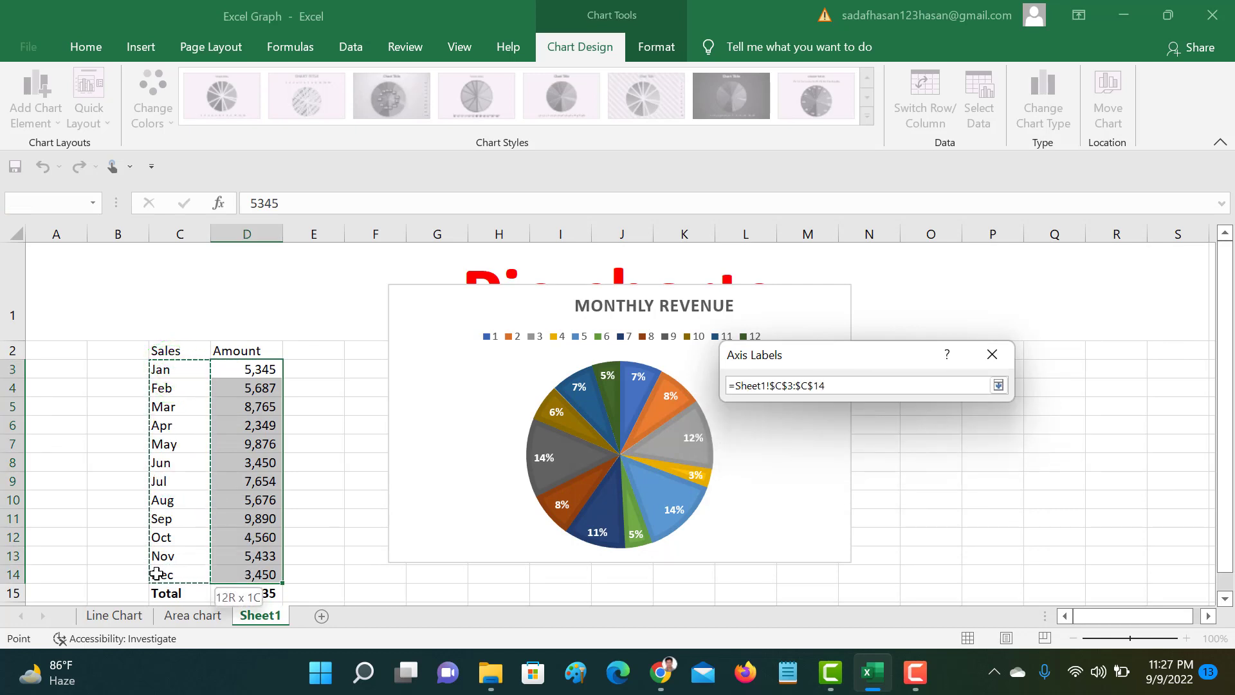
left_click_drag(157, 574, 157, 573)
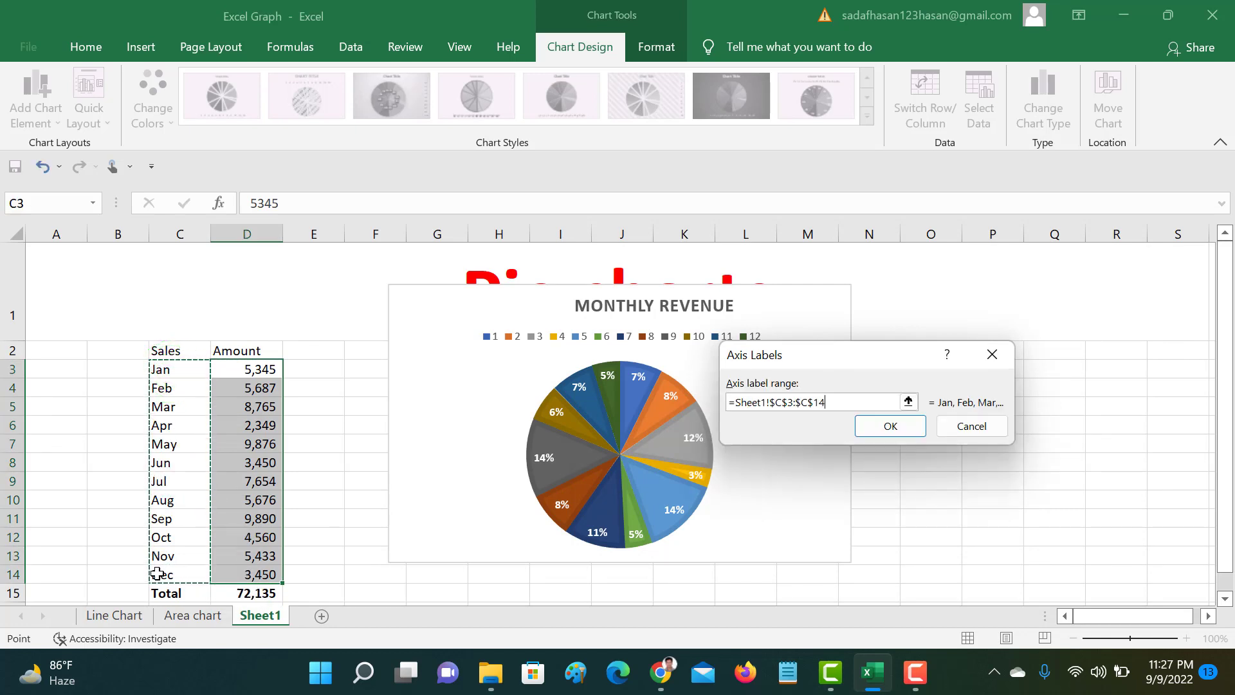
left_click(891, 427)
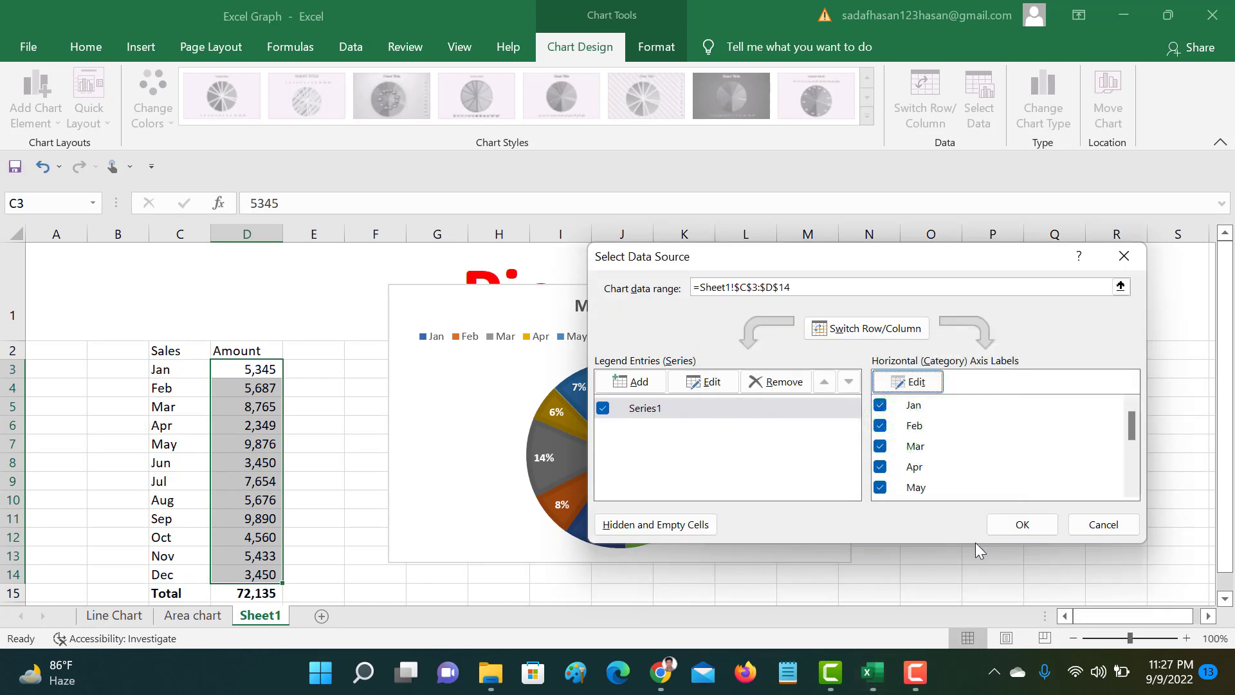
left_click(1023, 536)
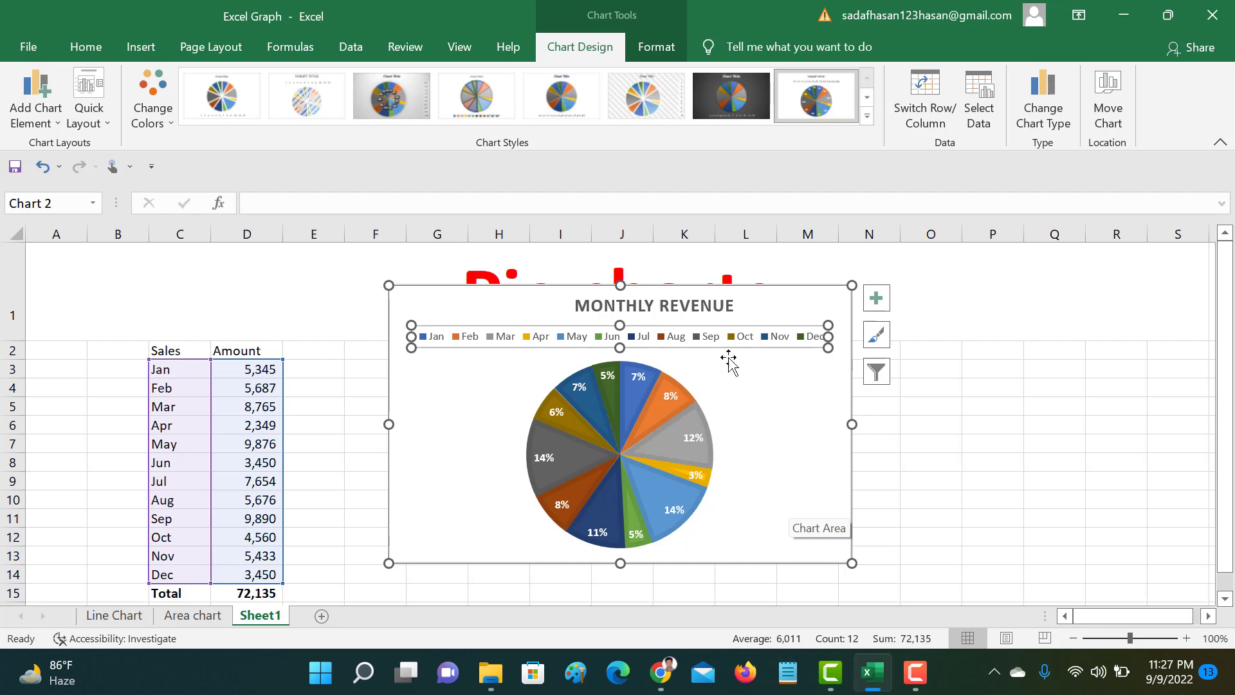
Set the legend position to Right in the Format Legend pane.
right_click(671, 341)
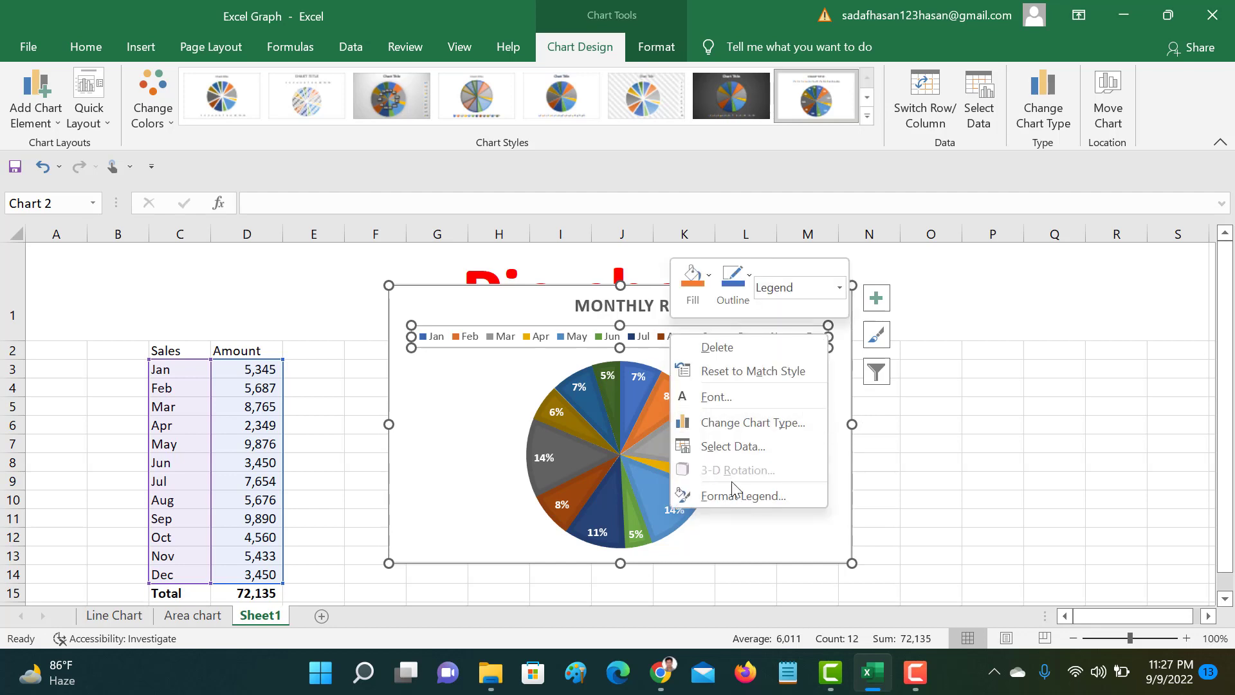
left_click(748, 496)
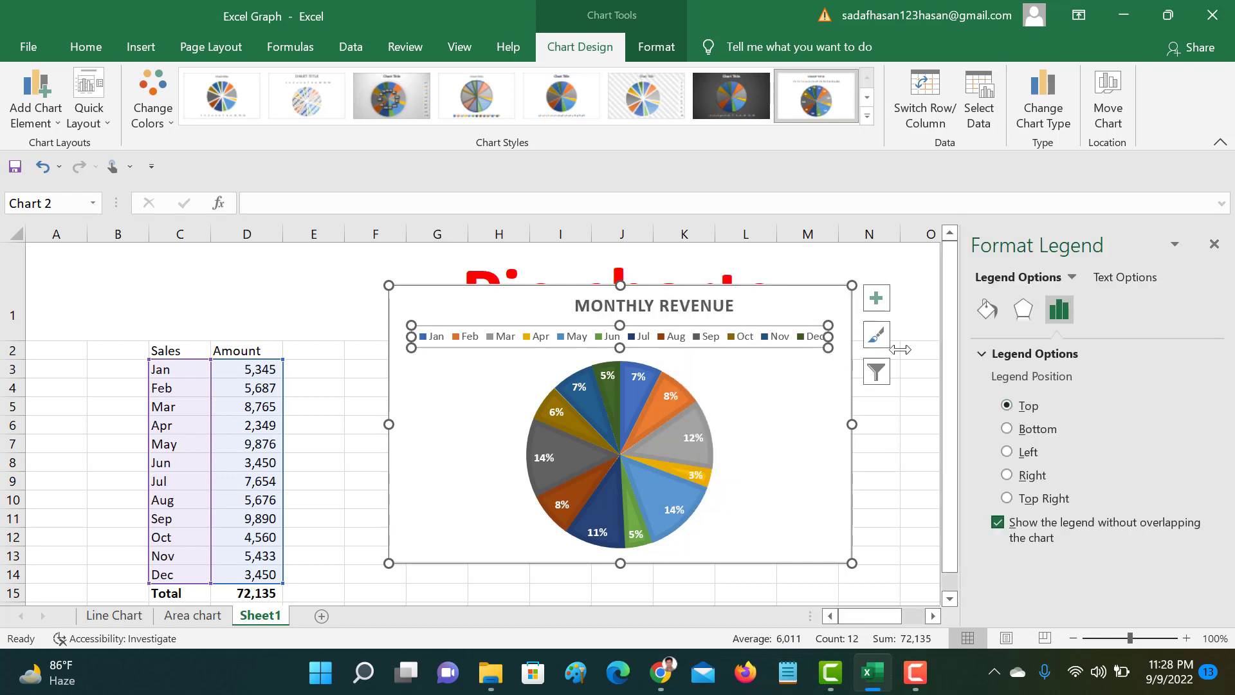
left_click(1007, 429)
left_click(1006, 453)
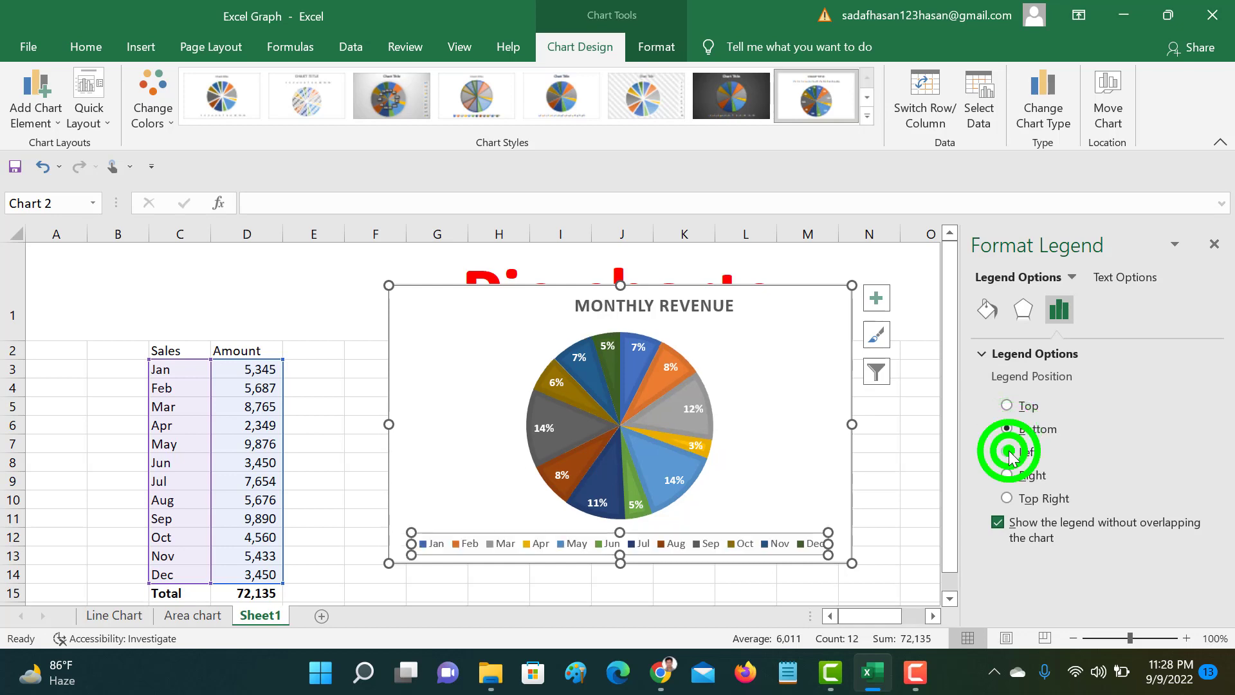
left_click(1007, 476)
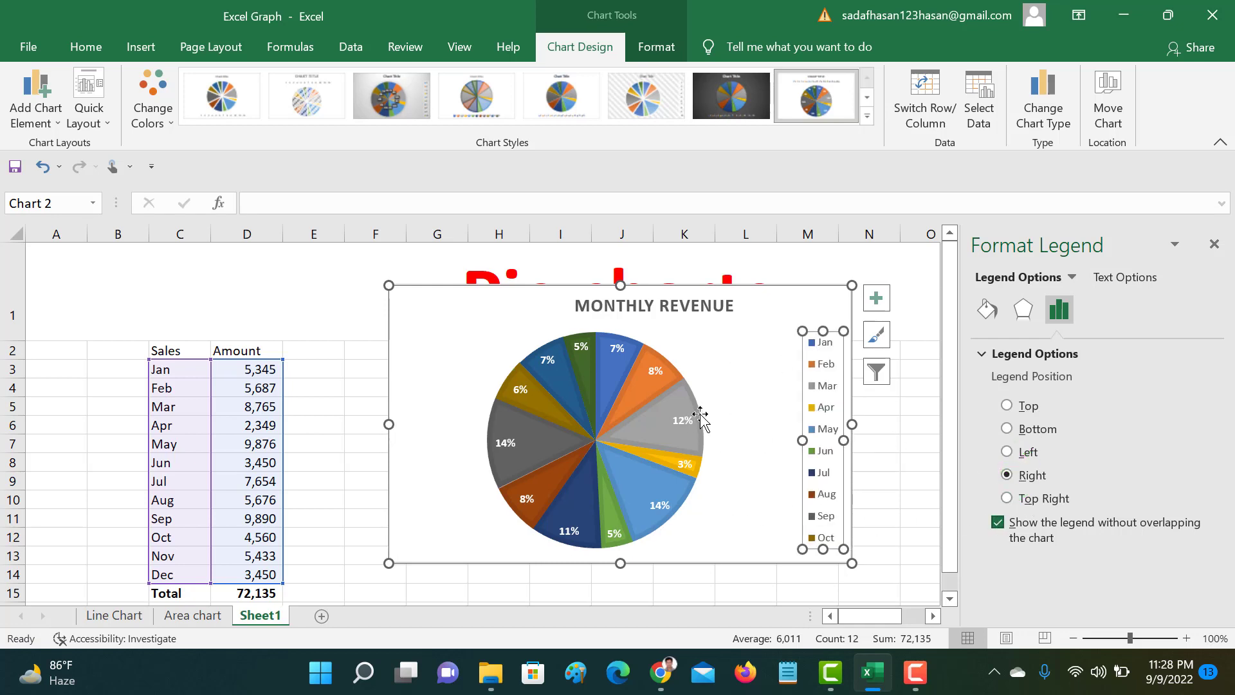
left_click(1214, 245)
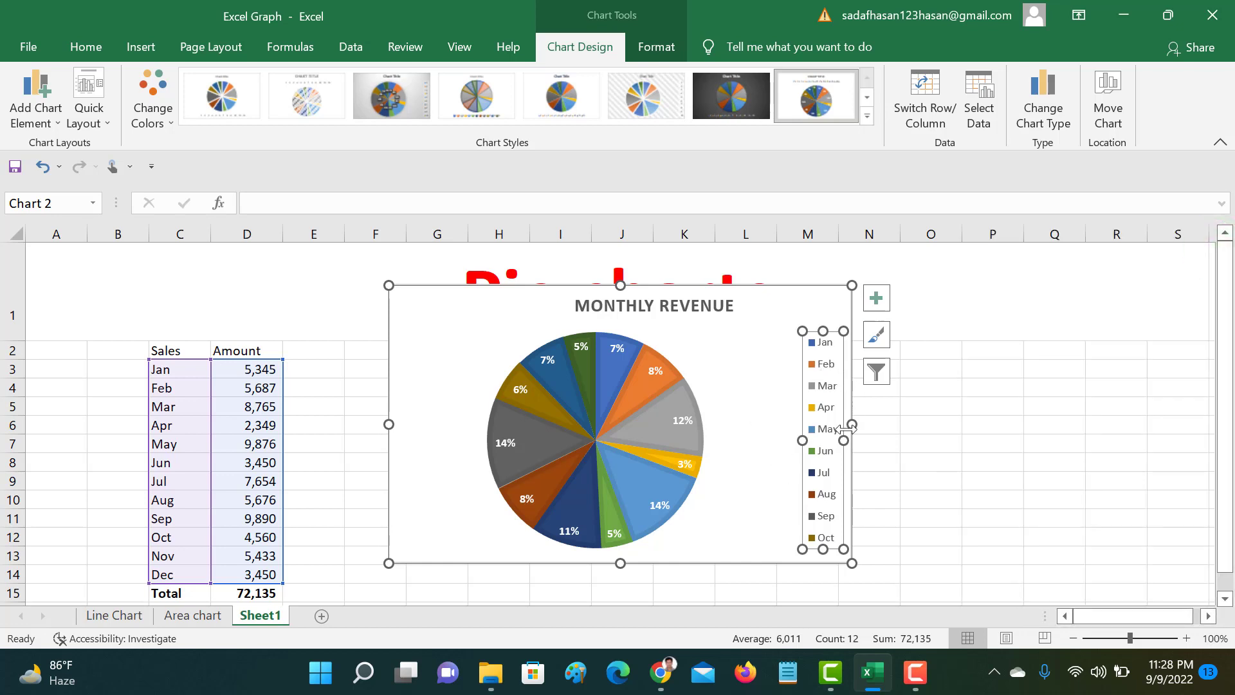
Select the dark-green 5% Dec slice on its own.
left_click(609, 295)
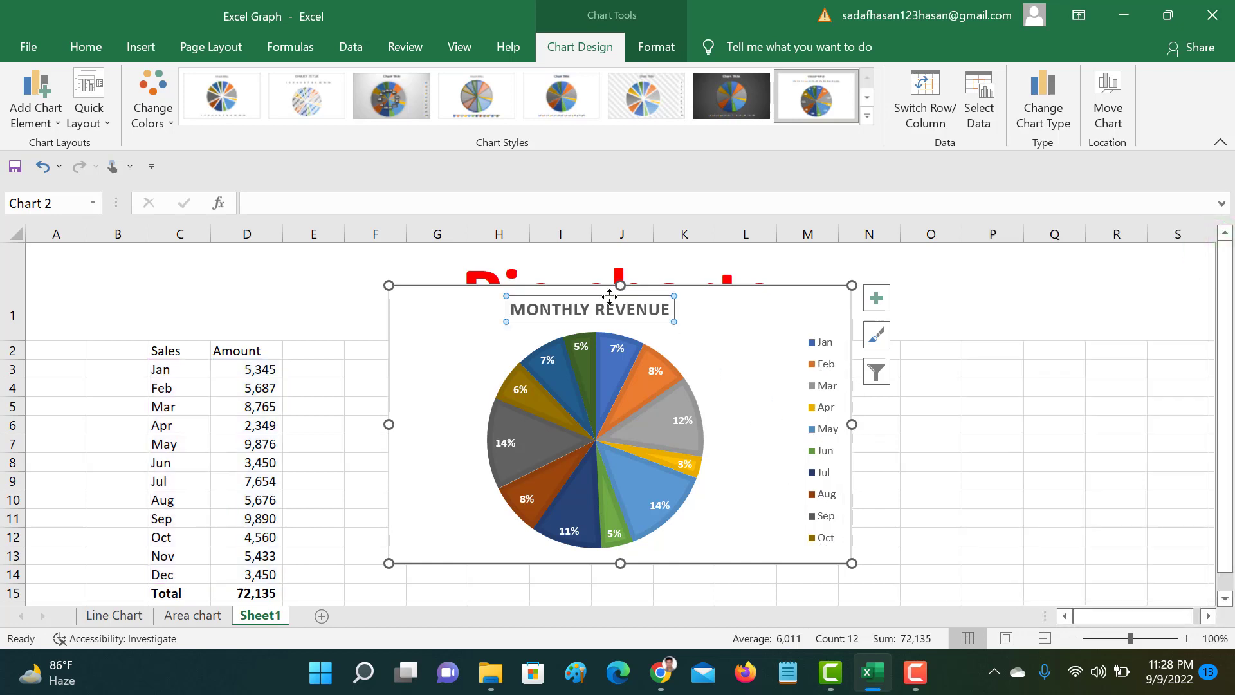
left_click(595, 374)
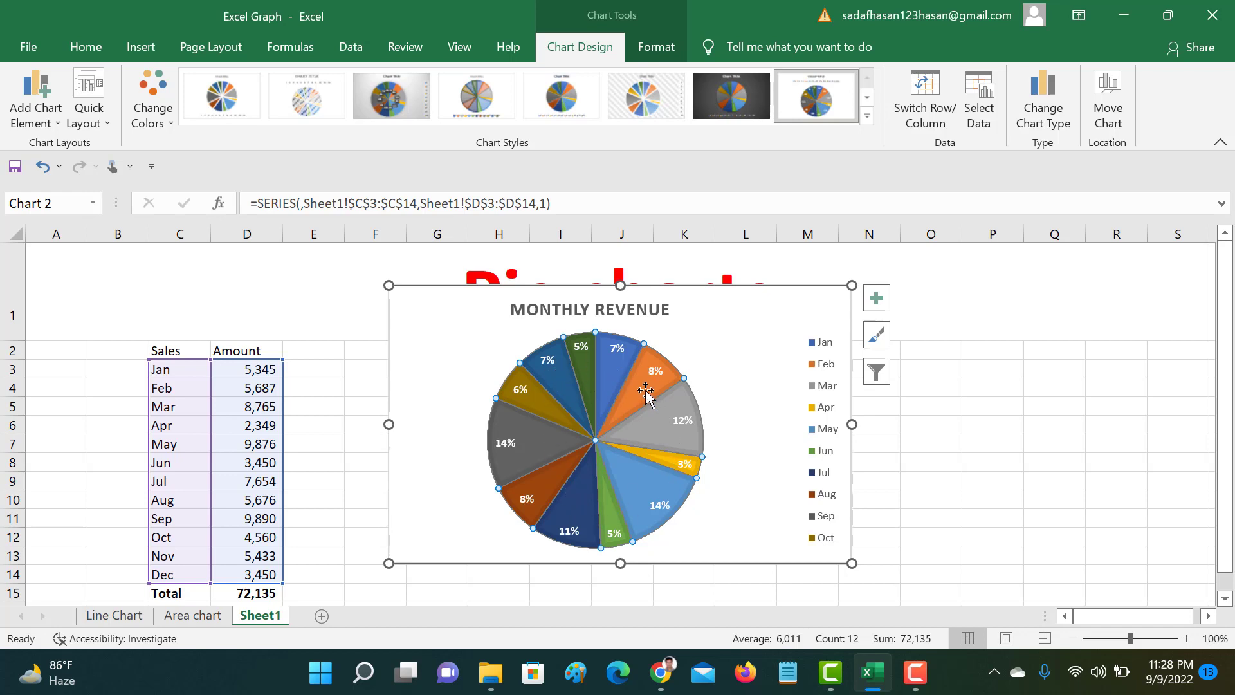
left_click(588, 364)
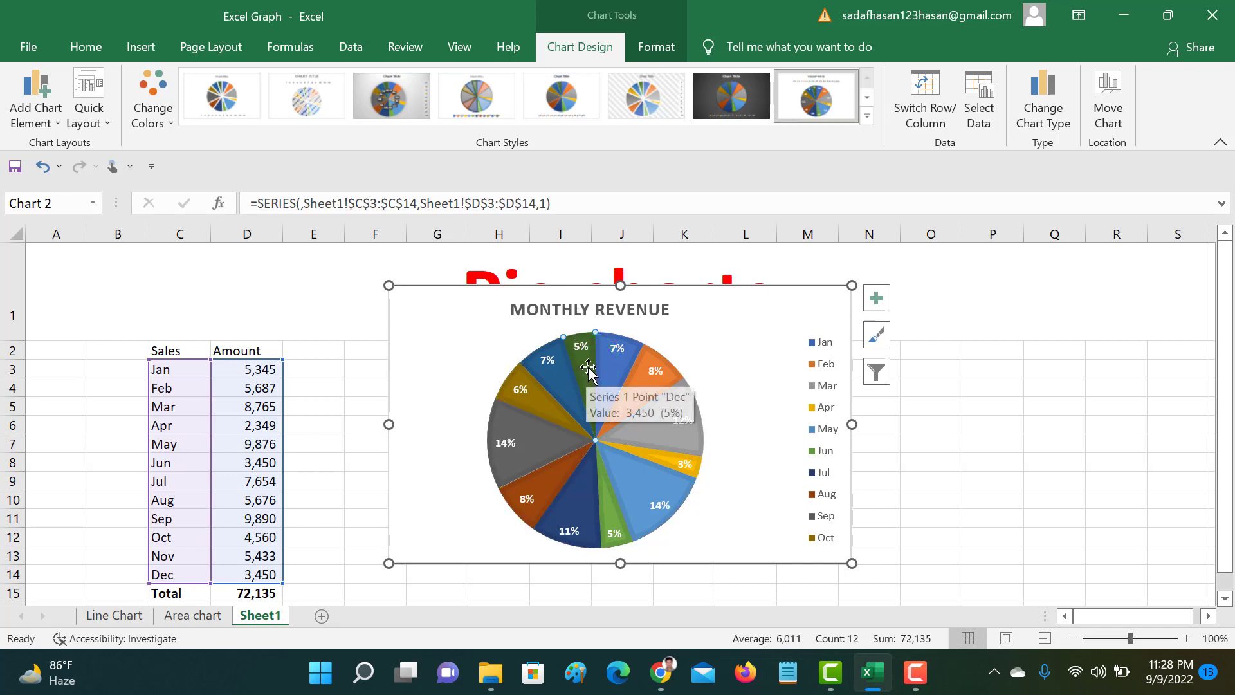
mouse_move(585, 368)
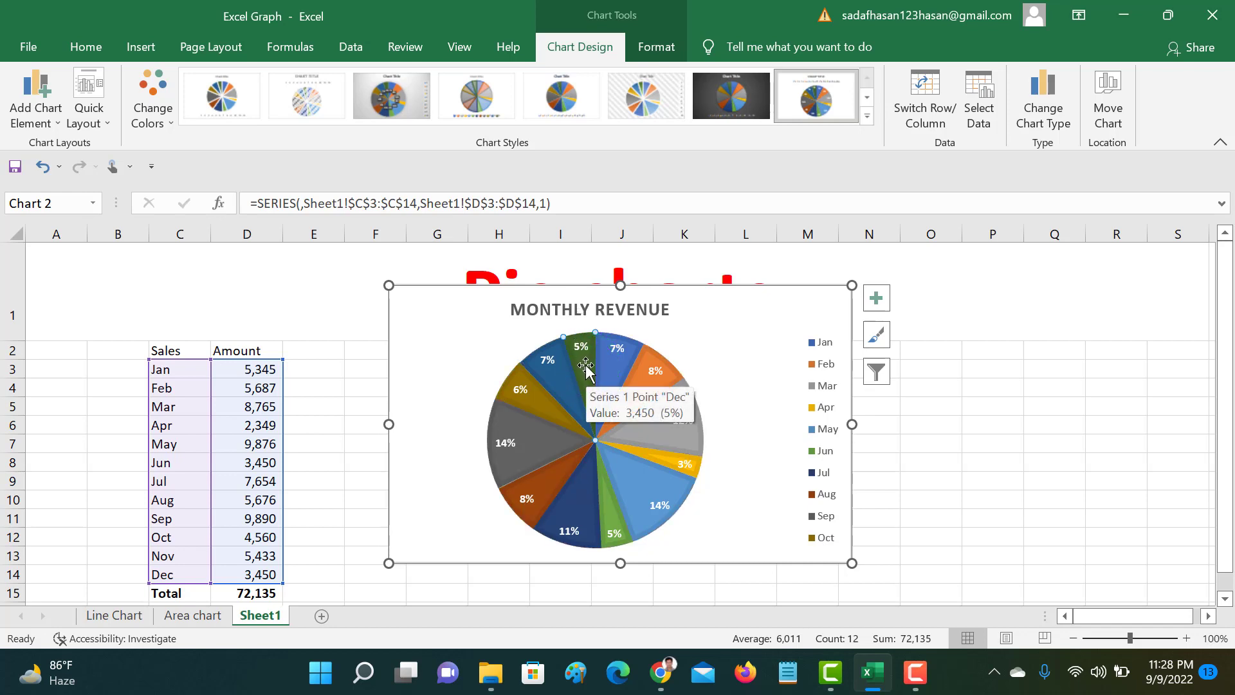
Fill the 5% Dec slice with Standard Colors red.
right_click(589, 366)
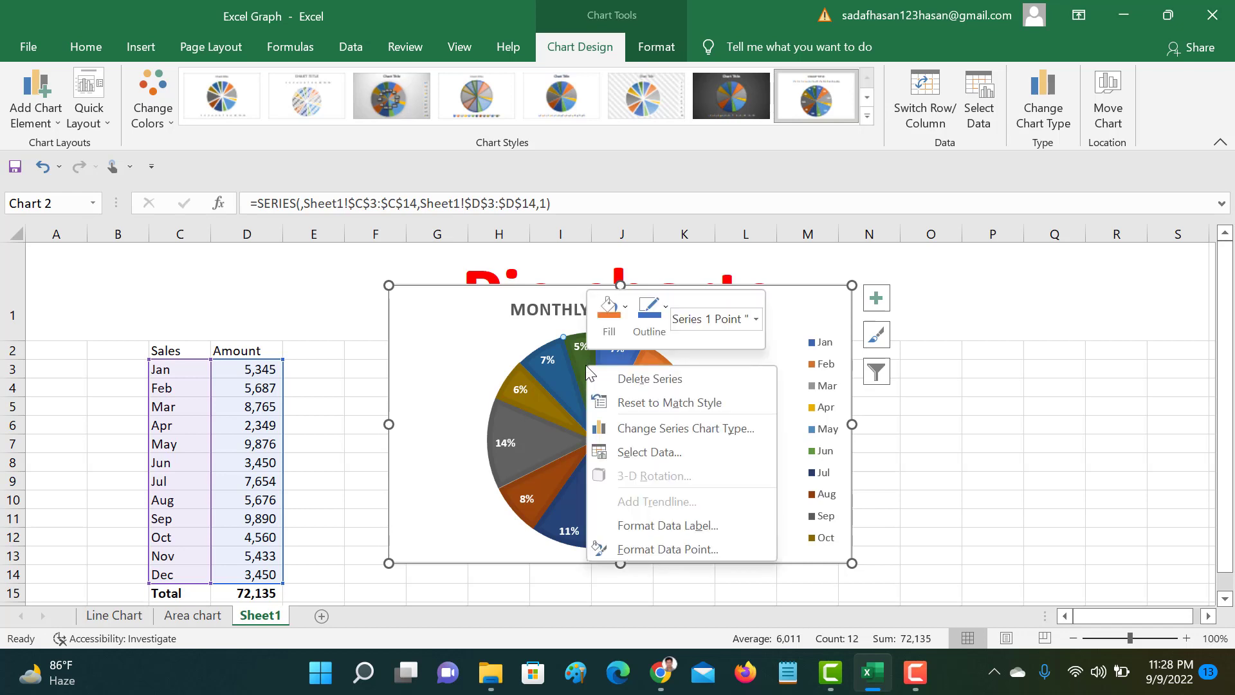
left_click(617, 316)
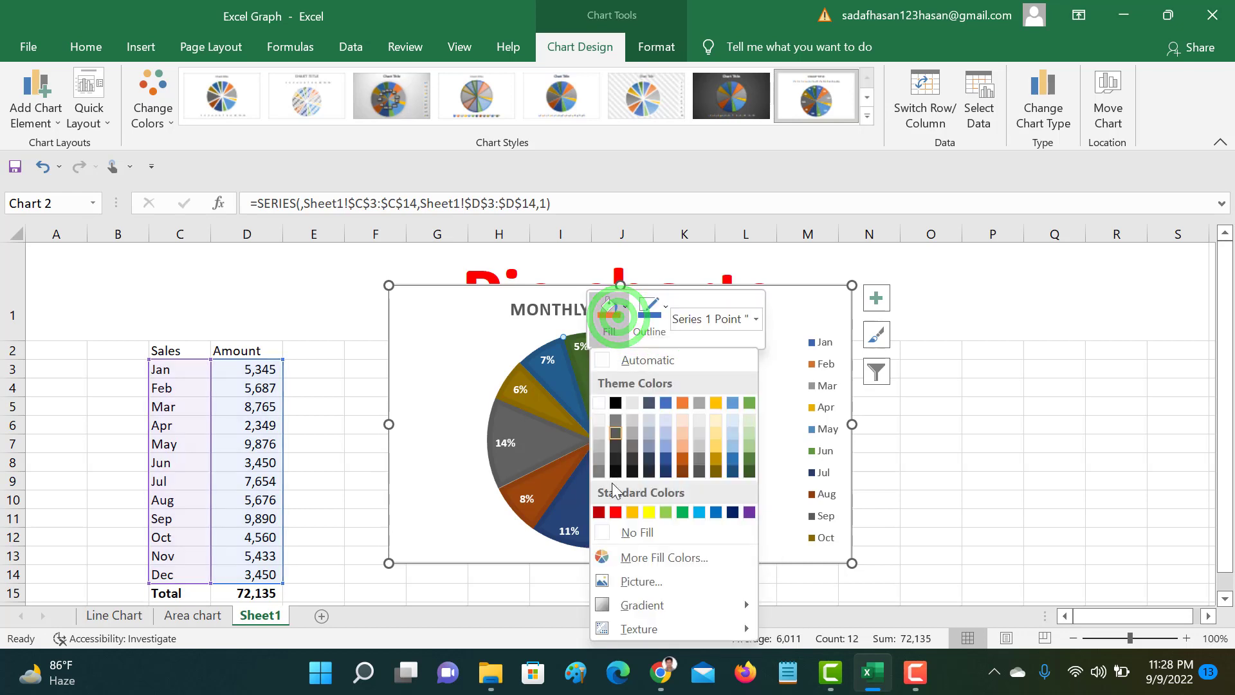
left_click(615, 512)
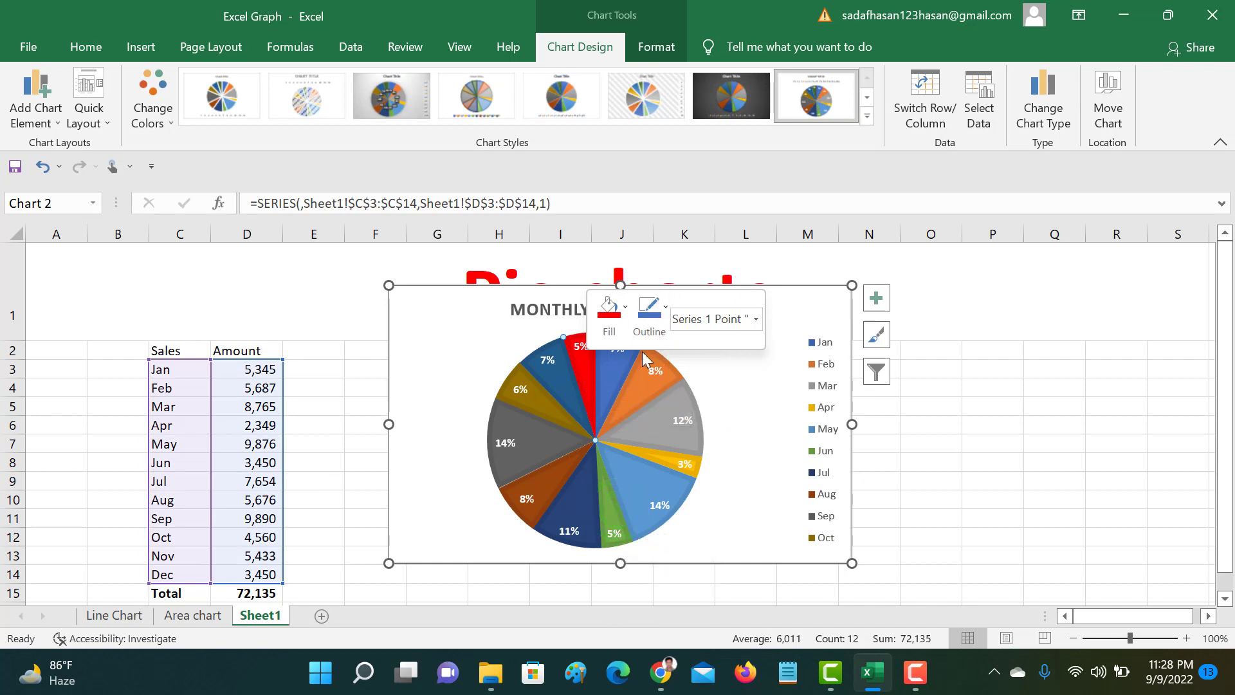
left_click(452, 368)
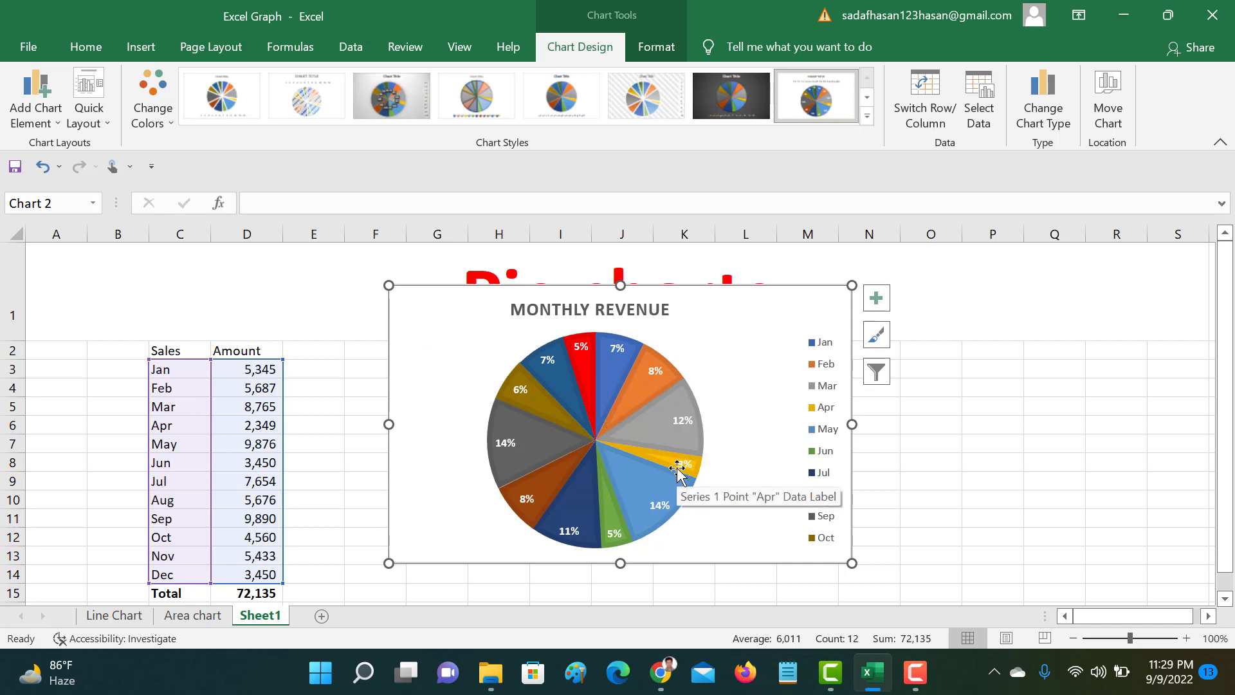
Isolate the grey 14% Sep slice and fill it with Standard Colors green.
left_click(656, 505)
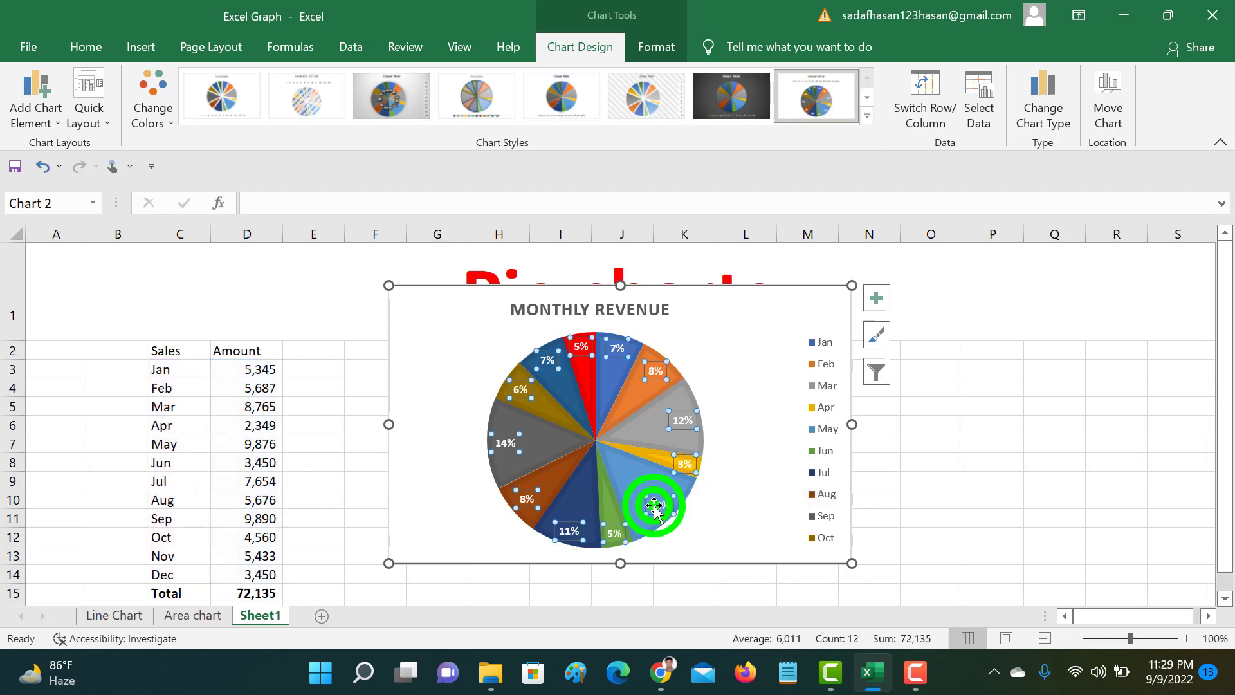
left_click(542, 444)
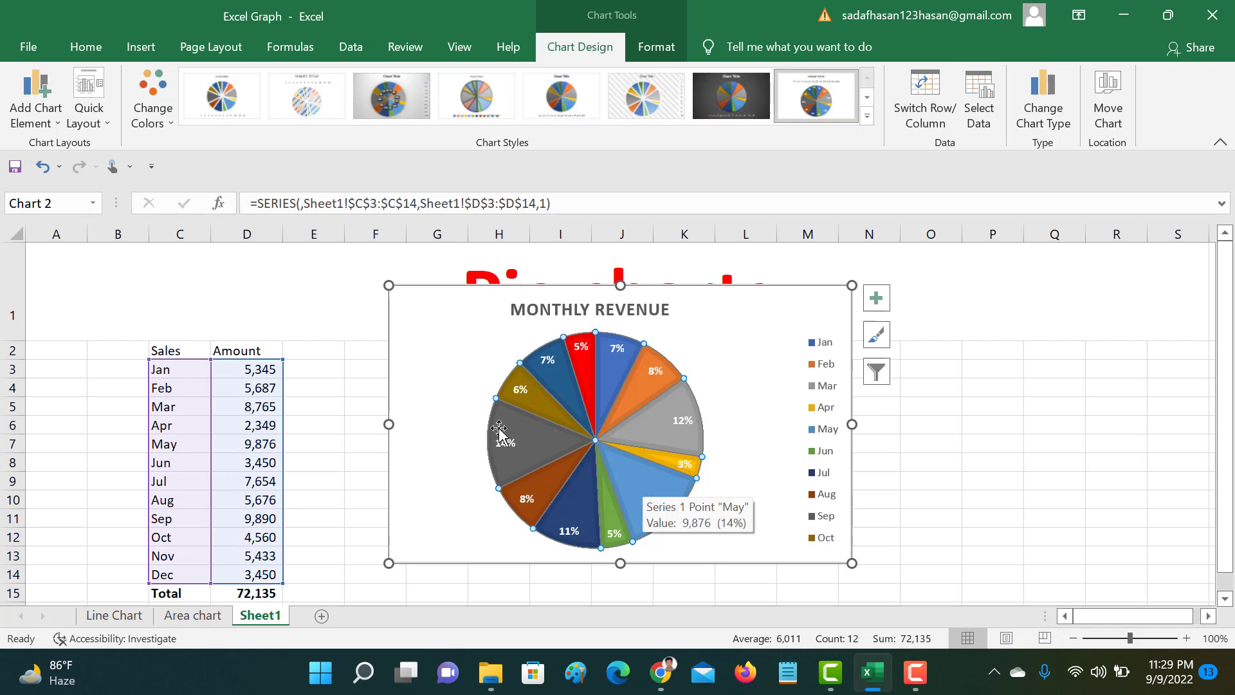
left_click(524, 437)
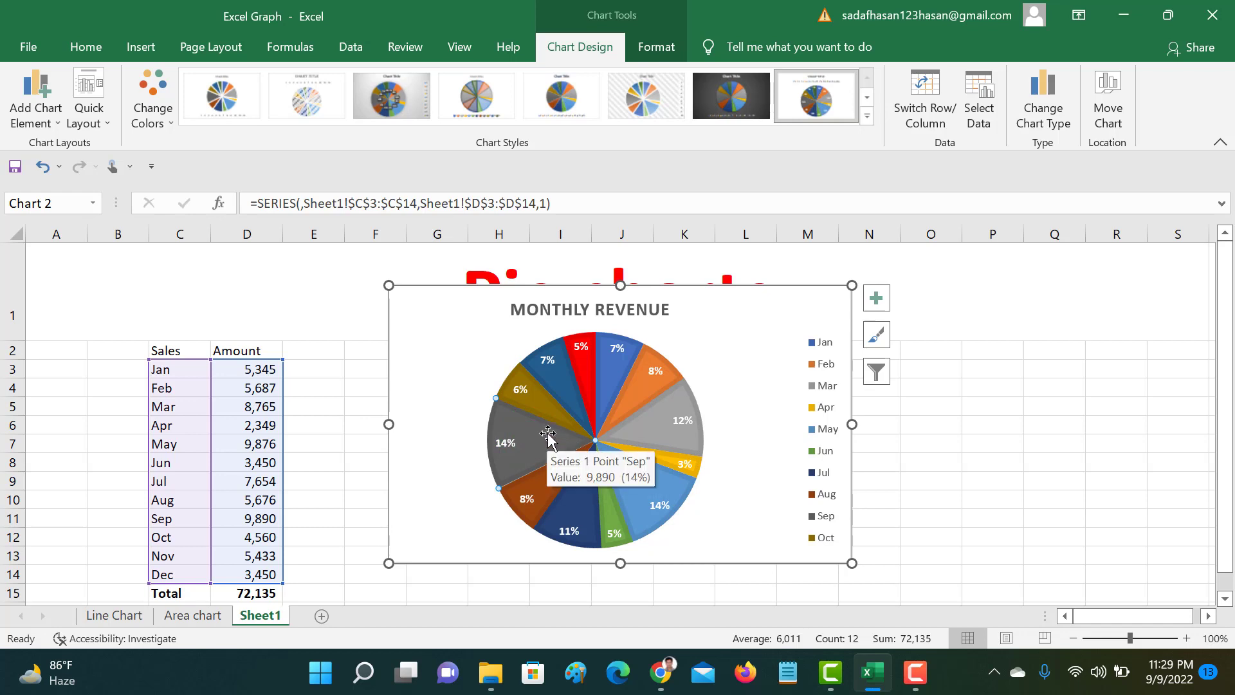
left_click(650, 488)
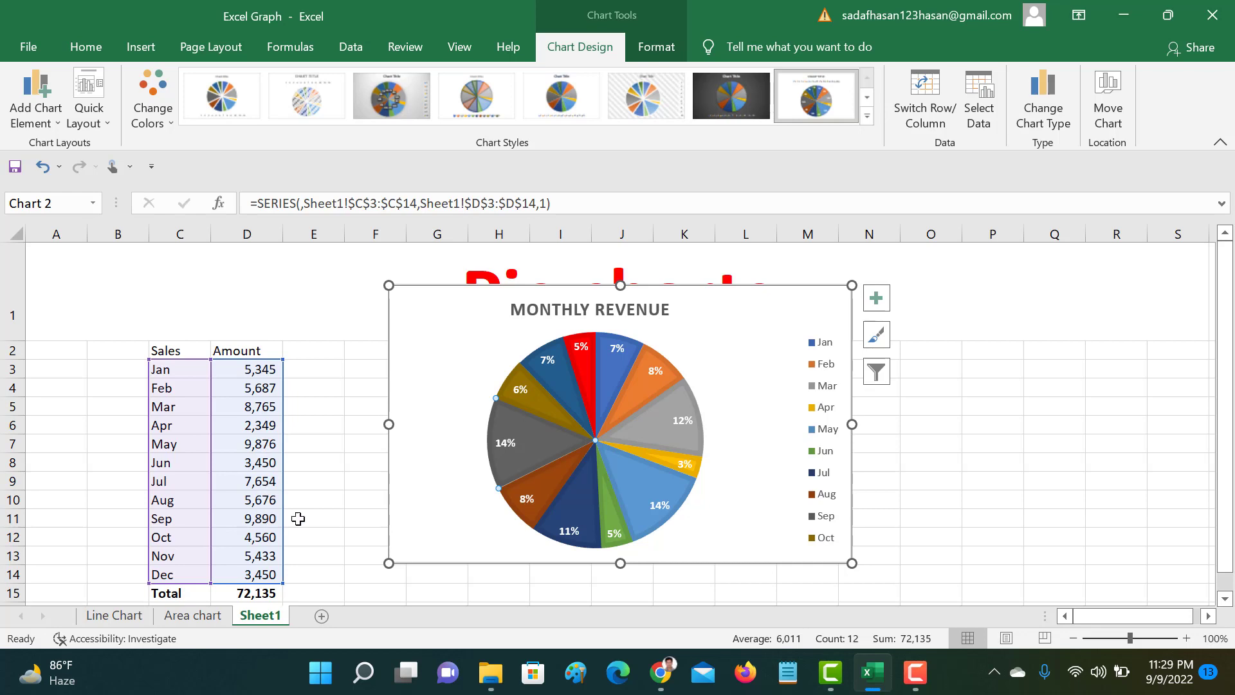
left_click(546, 435)
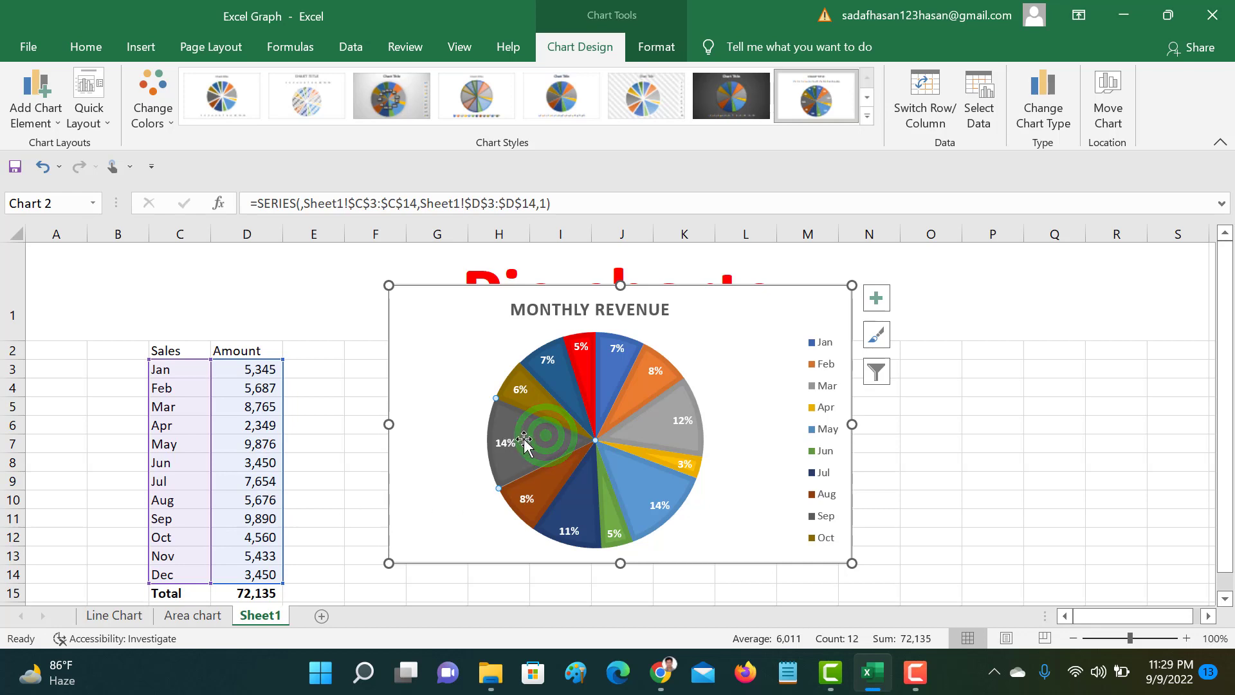
left_click(528, 438)
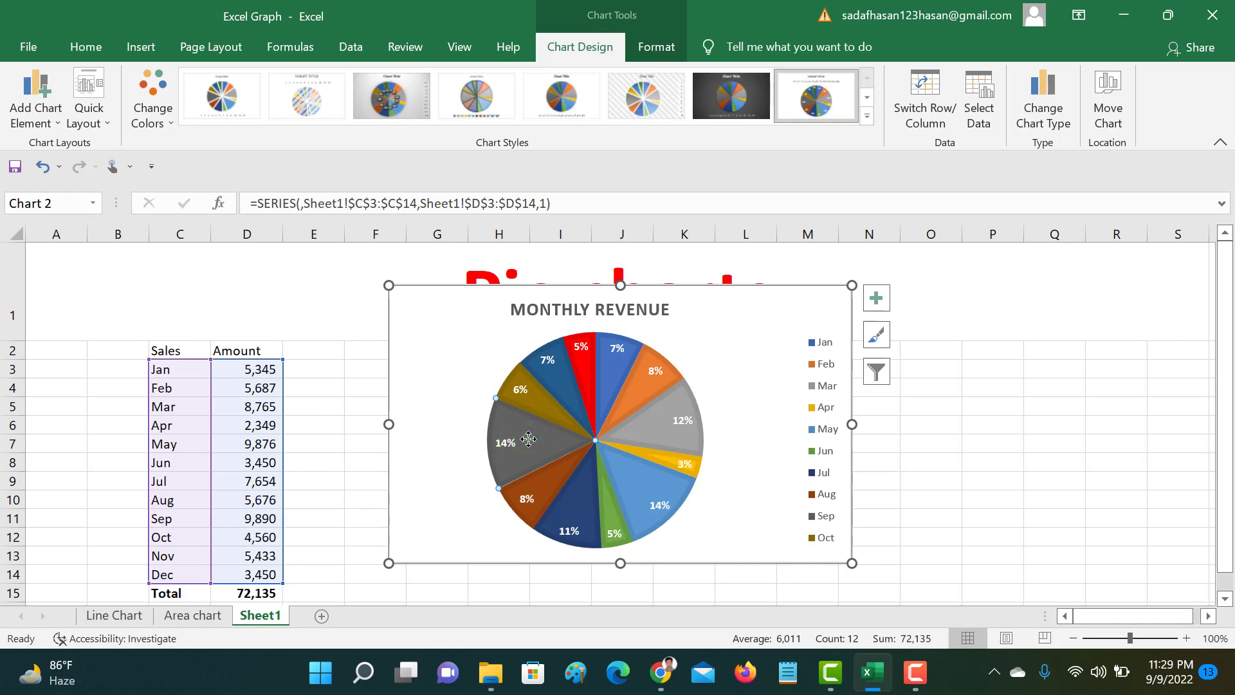
right_click(527, 438)
left_click(555, 389)
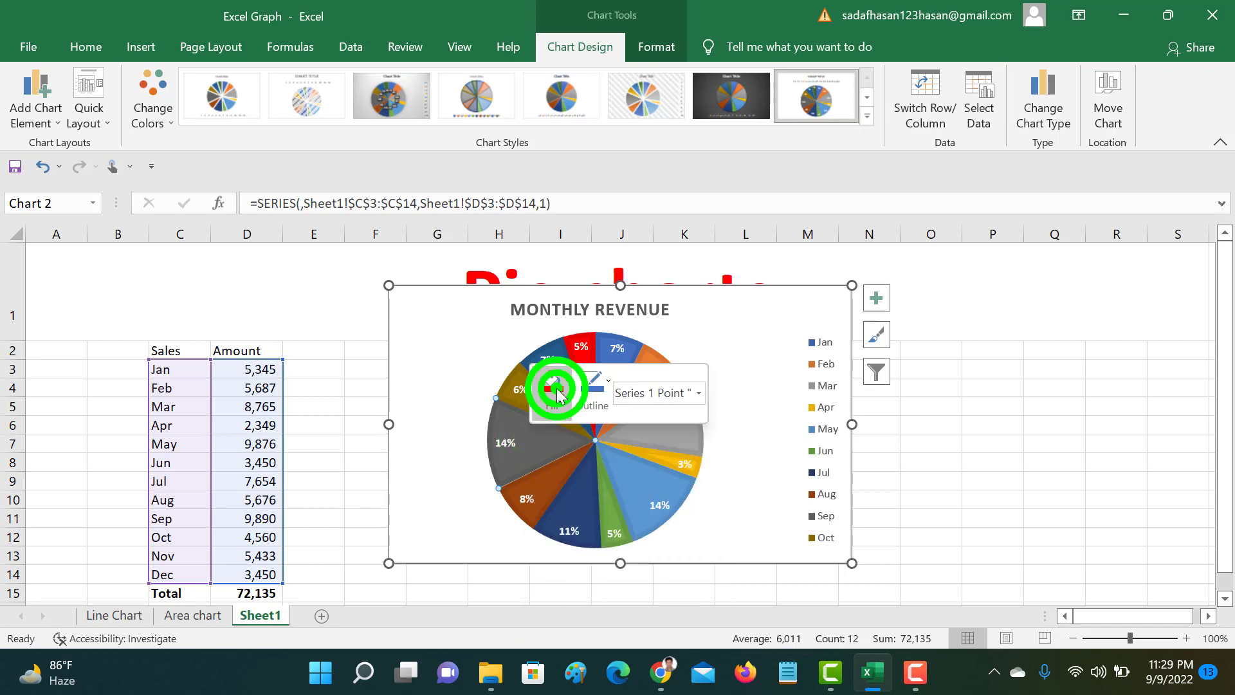
left_click(625, 236)
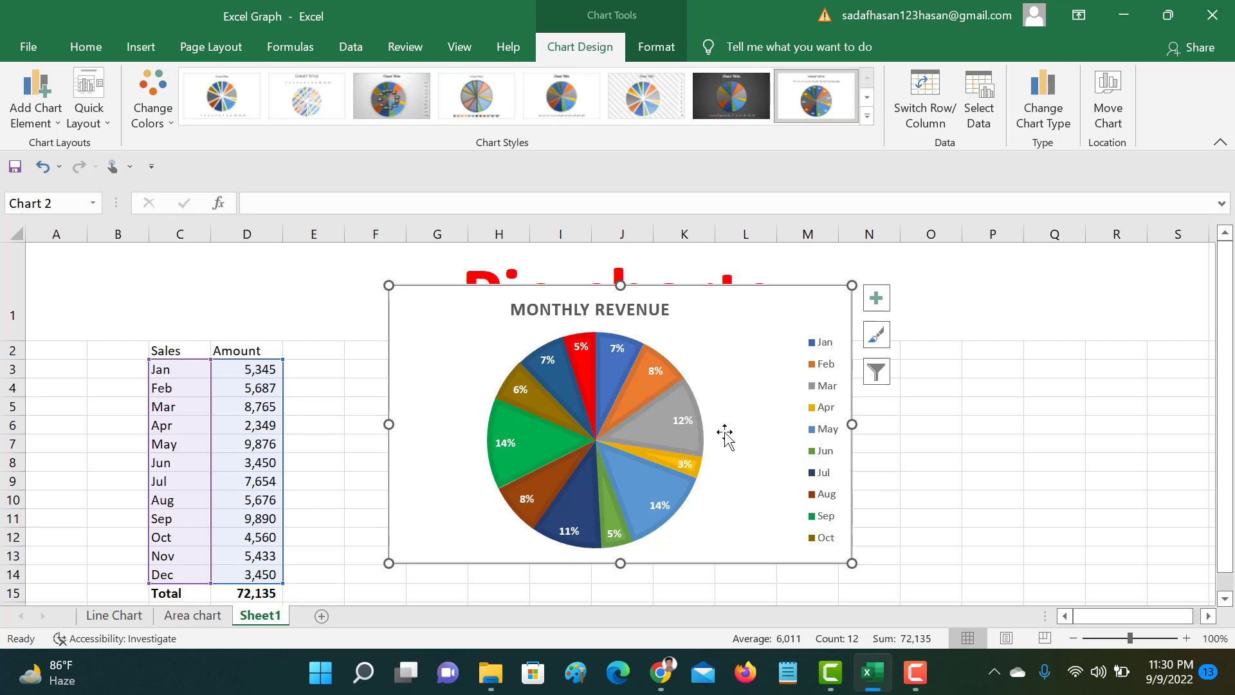
Turn on Category Name in the data labels so each reads like 'Jan 7%'.
right_click(761, 398)
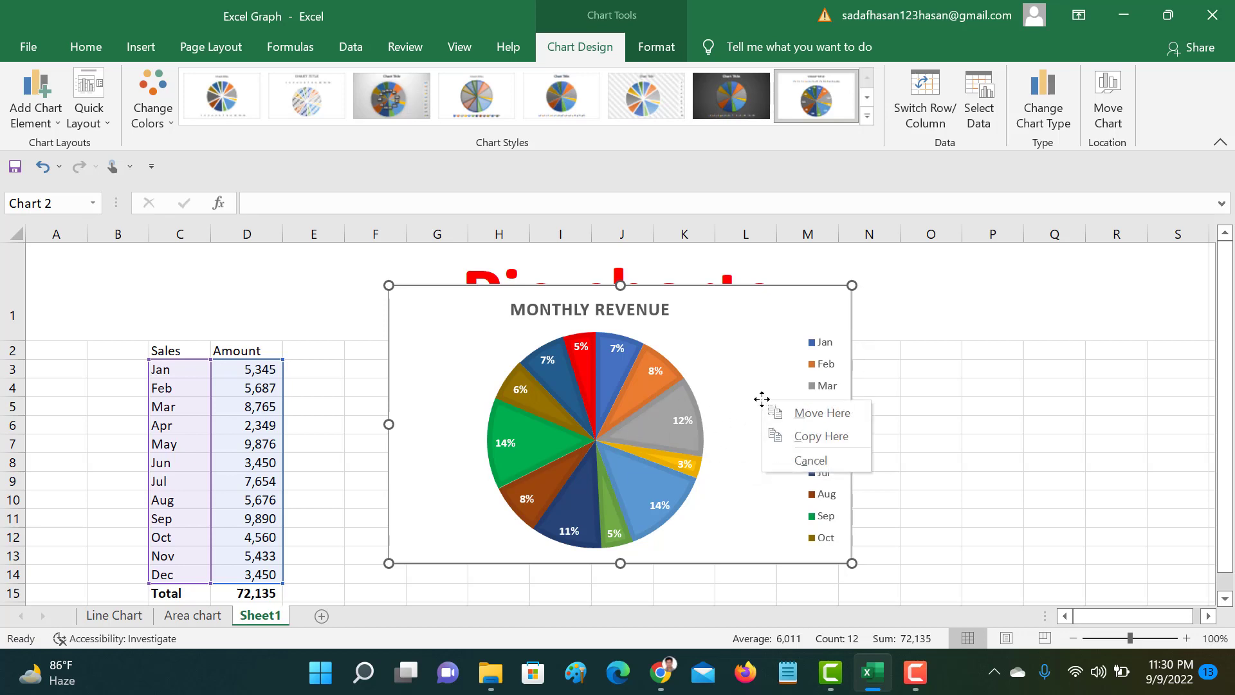
double_click(620, 458)
right_click(620, 458)
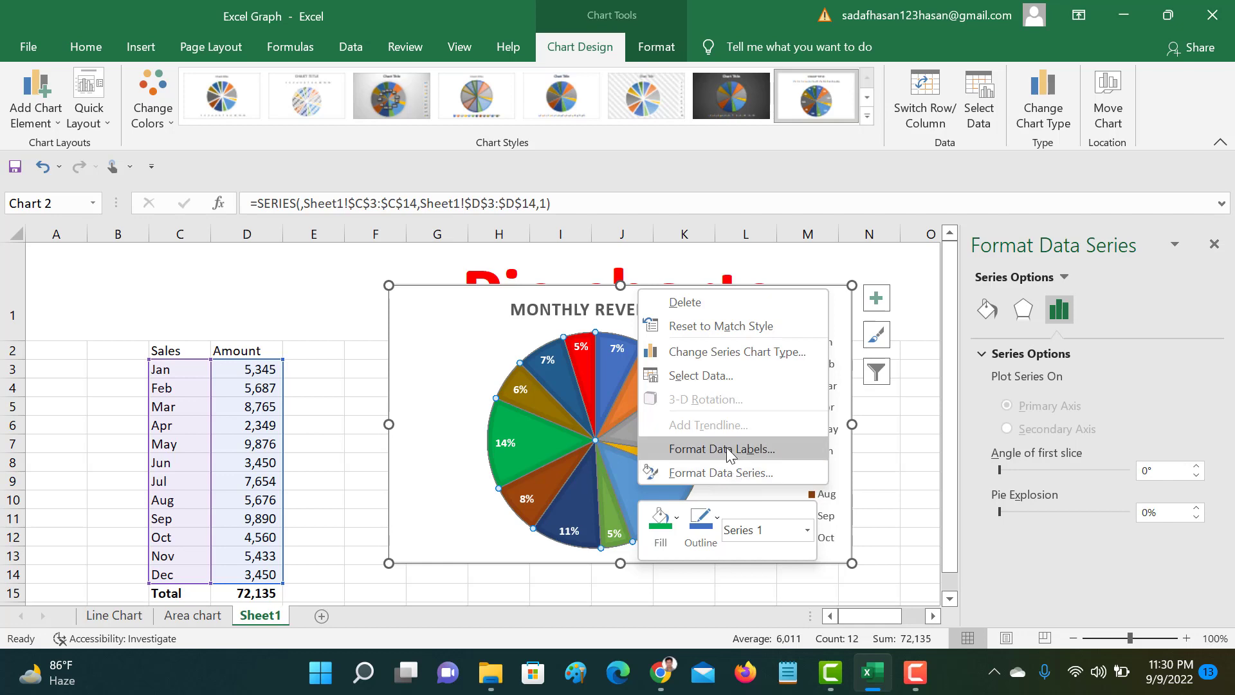
left_click(730, 448)
left_click(982, 353)
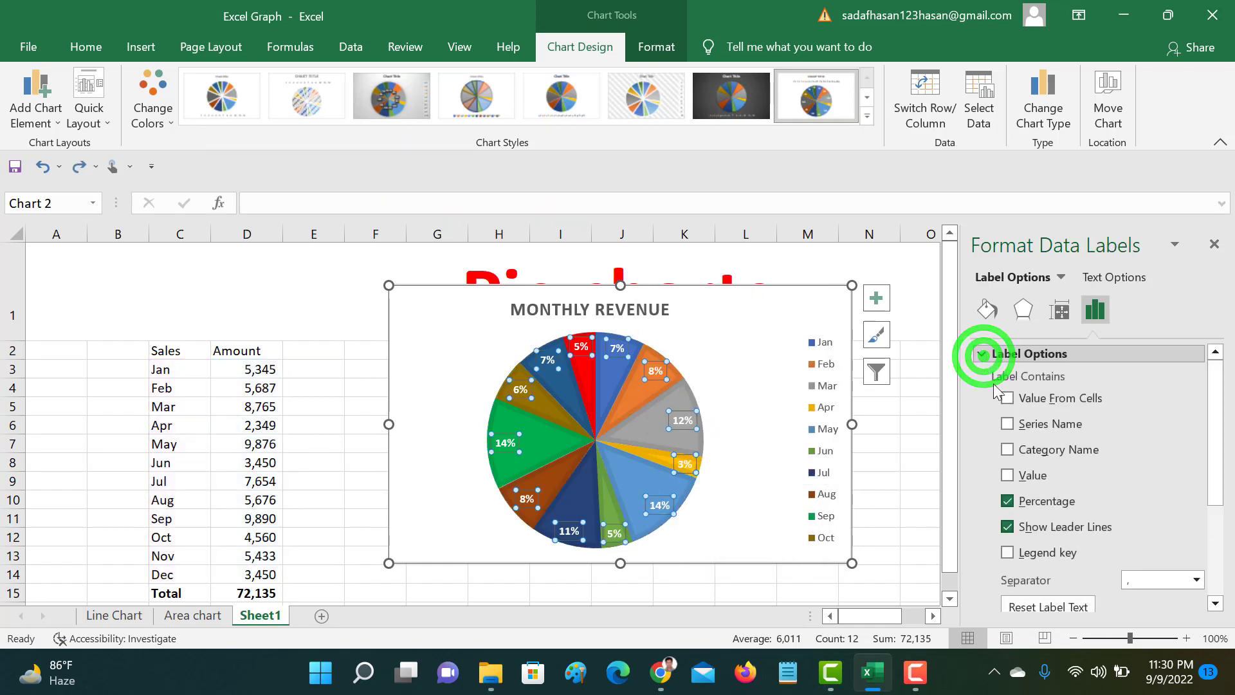
left_click(1007, 475)
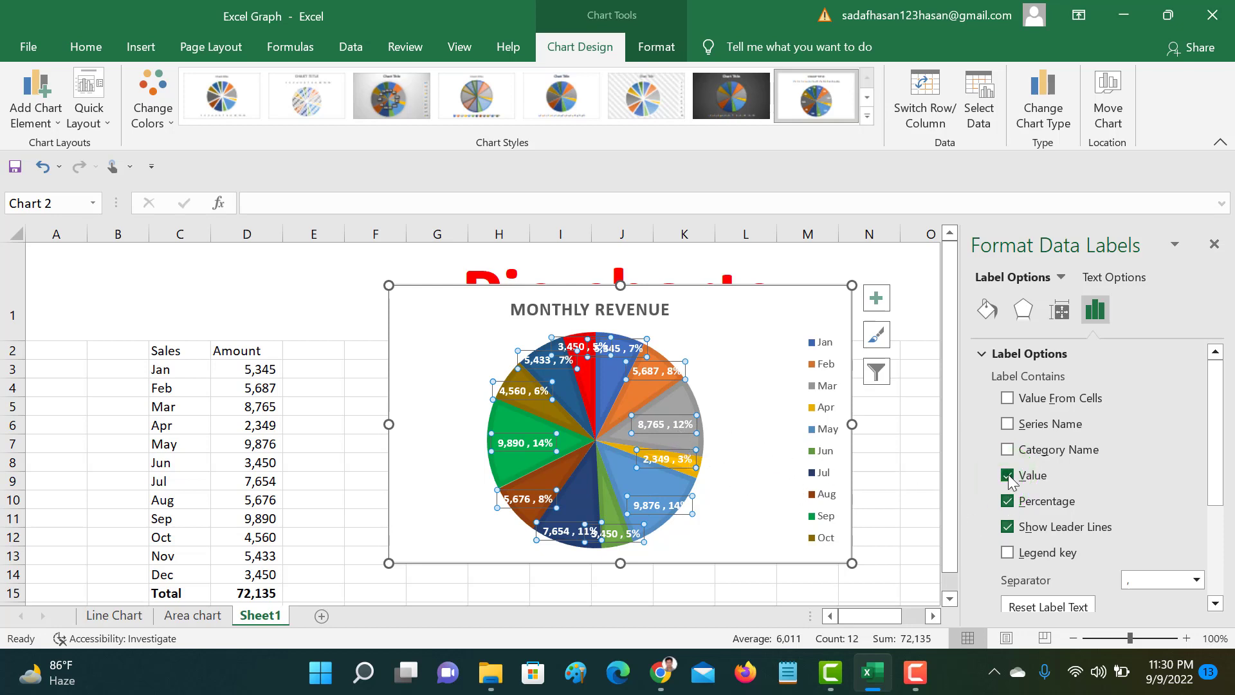
left_click(1008, 476)
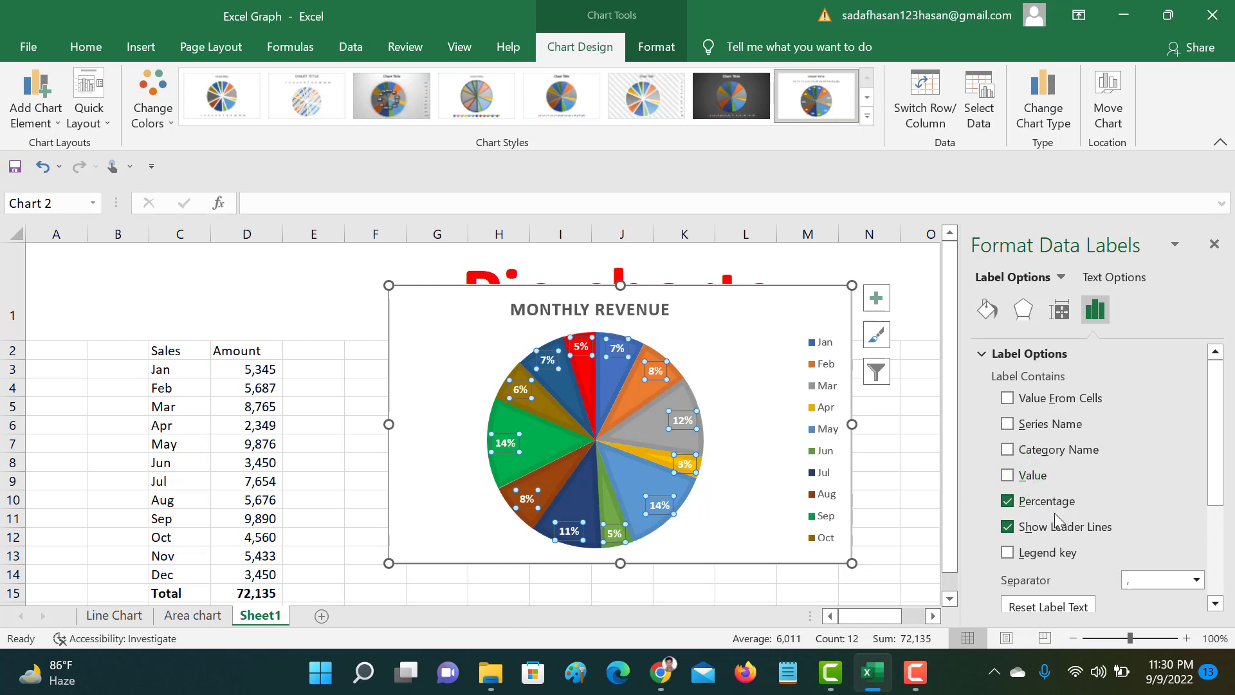
left_click(1007, 448)
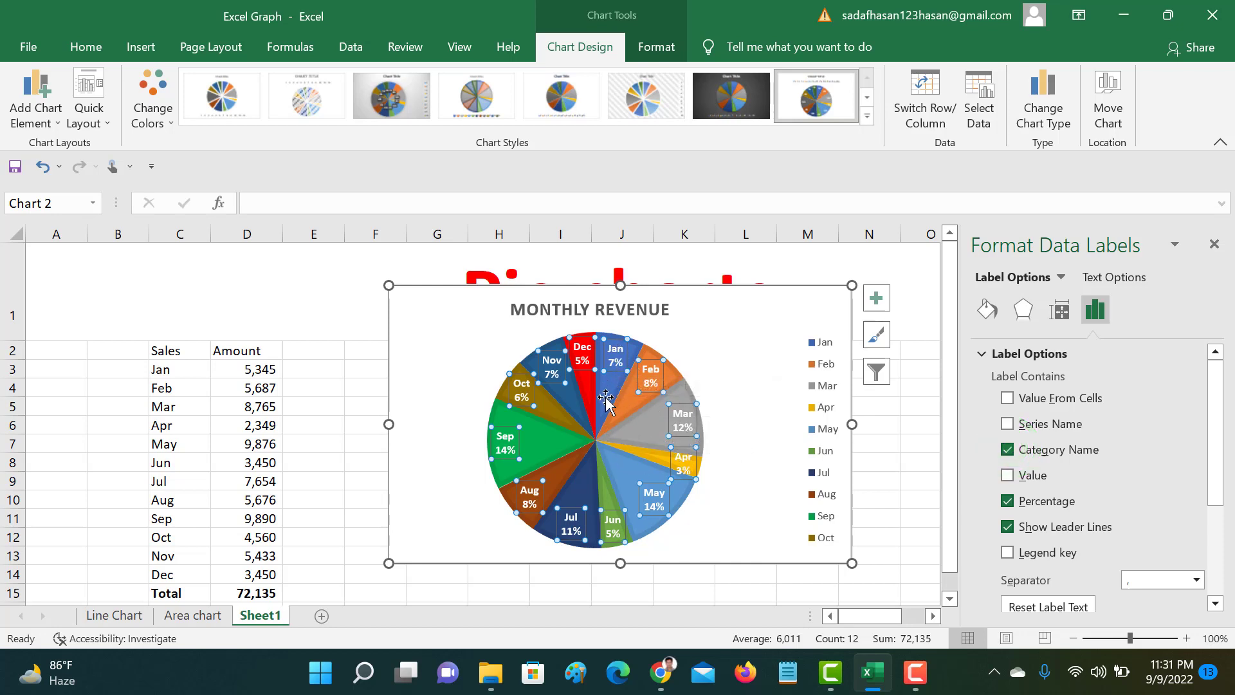
Delete the legend and drag the MONTHLY REVENUE title to centre it above the pie.
left_click(824, 396)
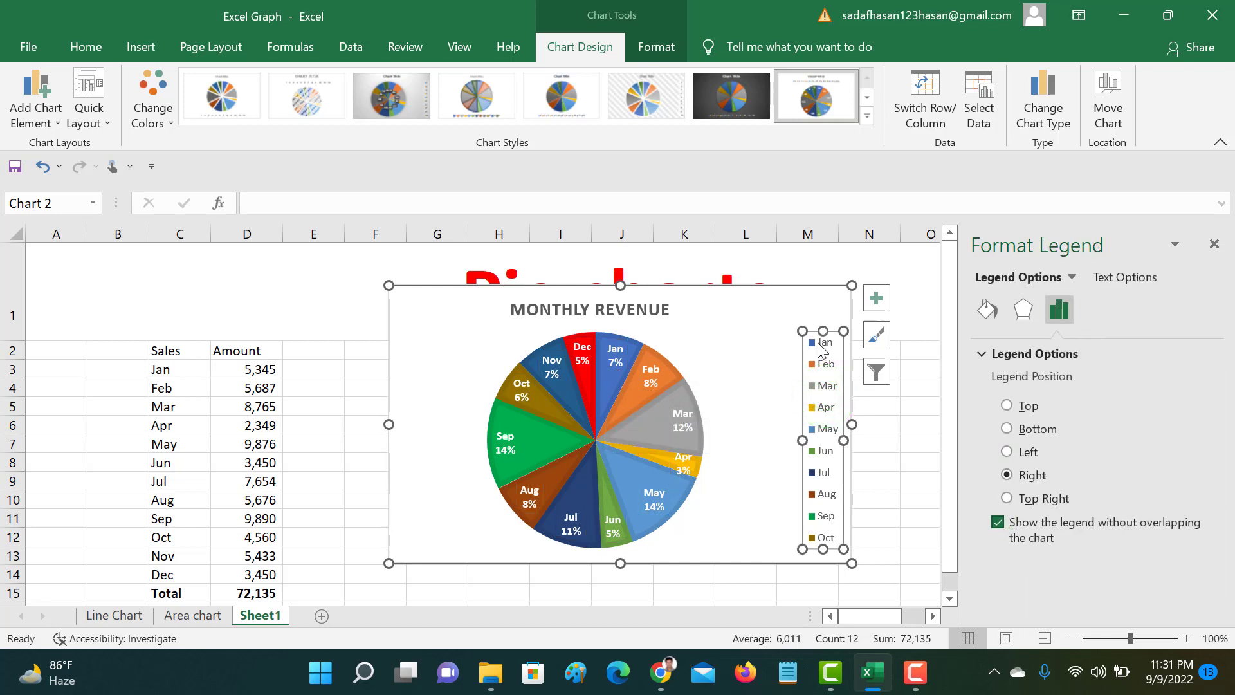
left_click(740, 446)
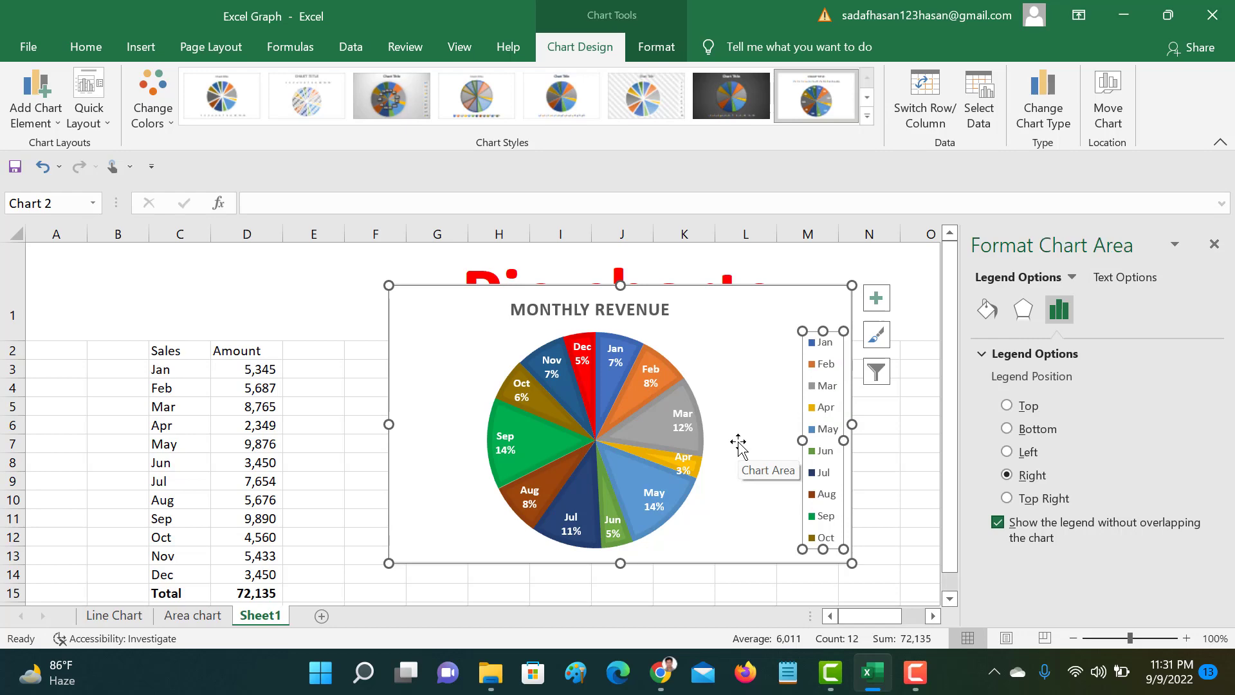
key("Delete")
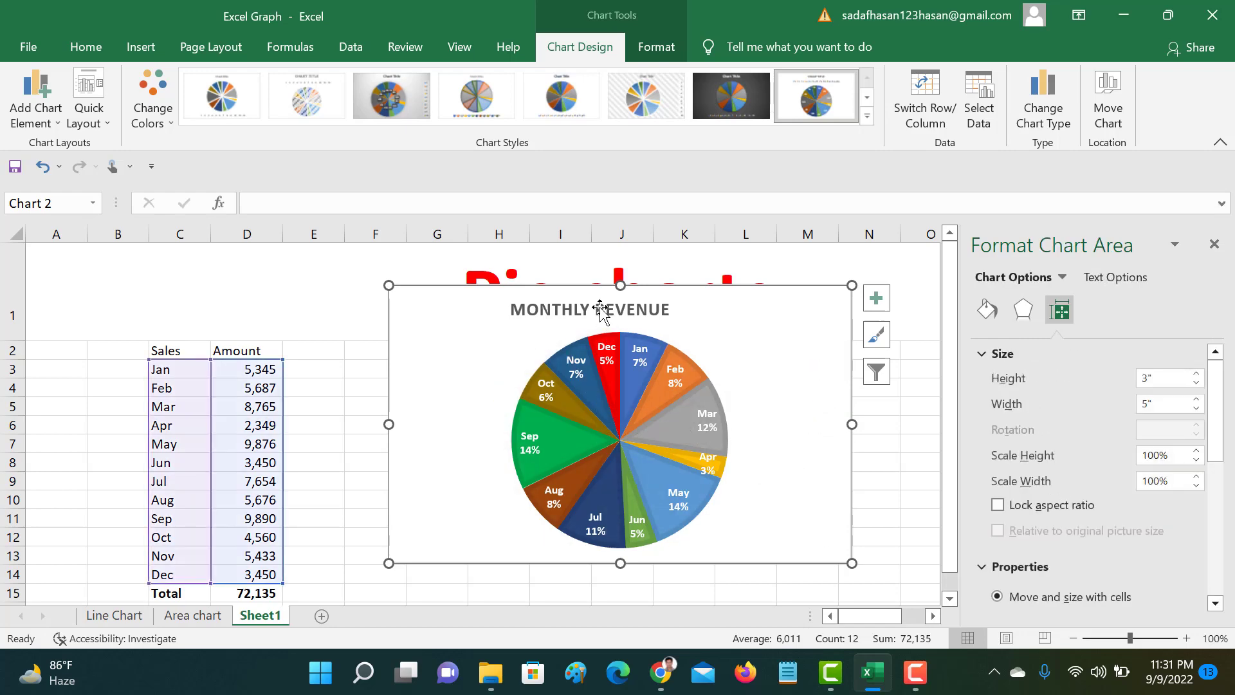
left_click(600, 310)
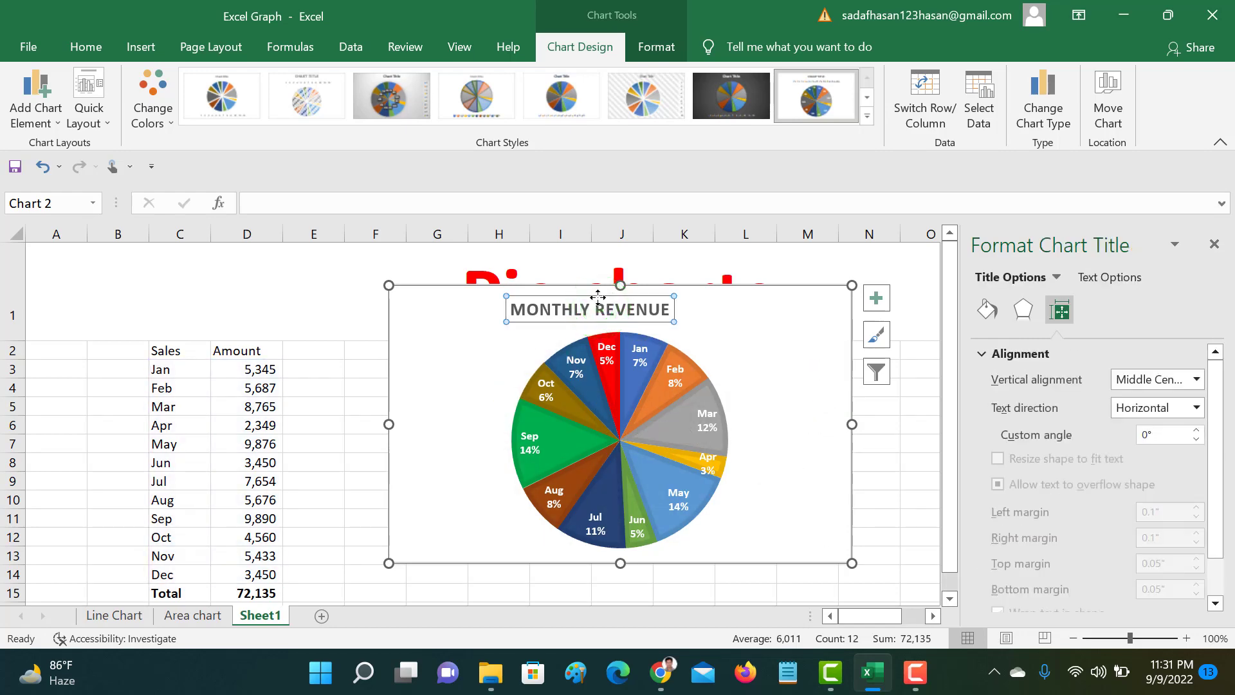
left_click_drag(599, 297, 624, 299)
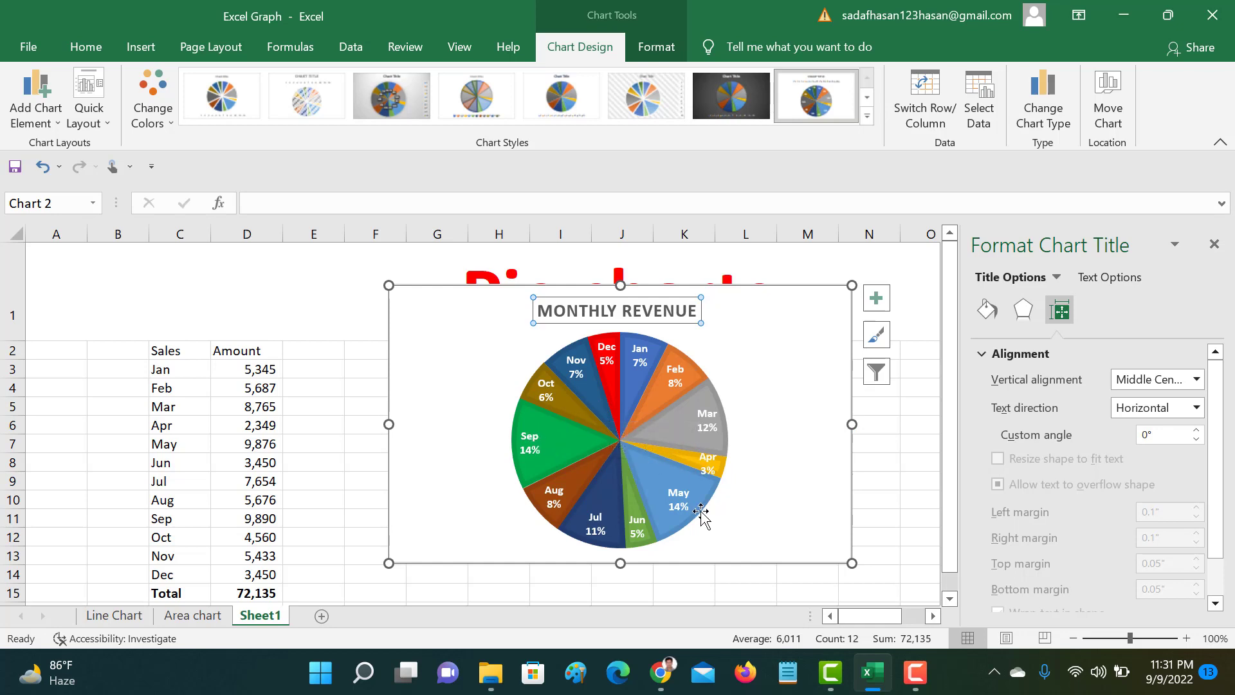
Resize the chart from 3" × 5" to 3.57" high by 5.2" wide.
key("Escape")
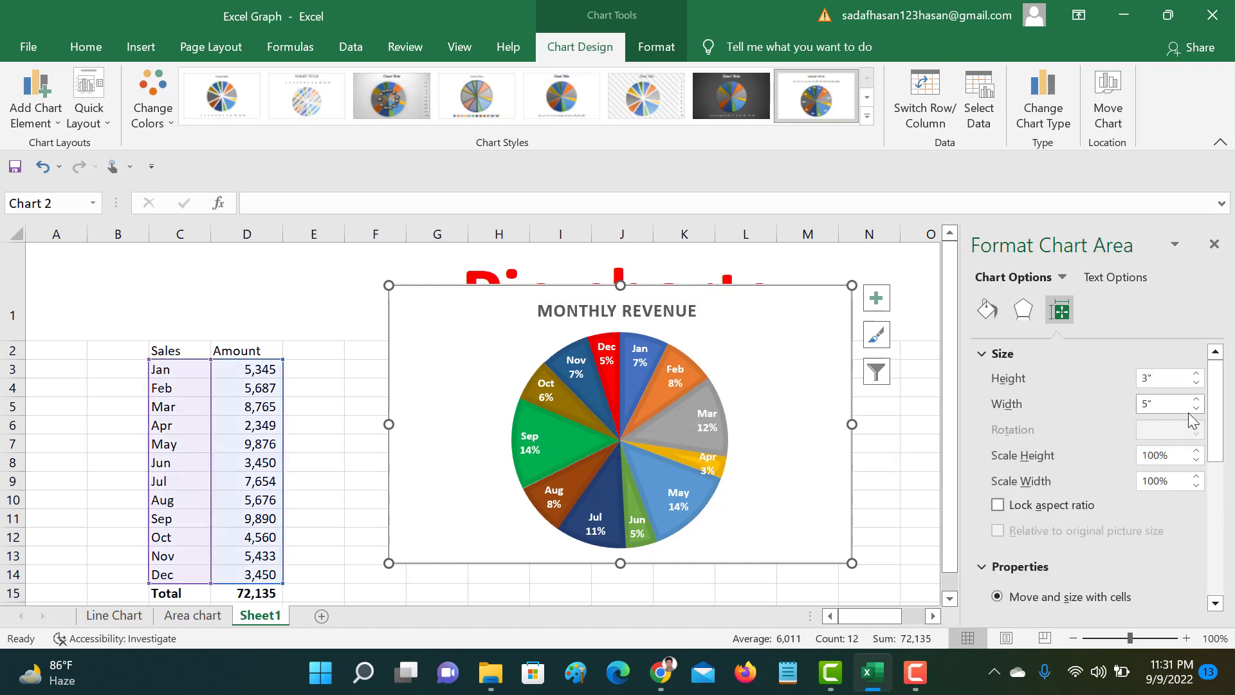
left_click(1195, 375)
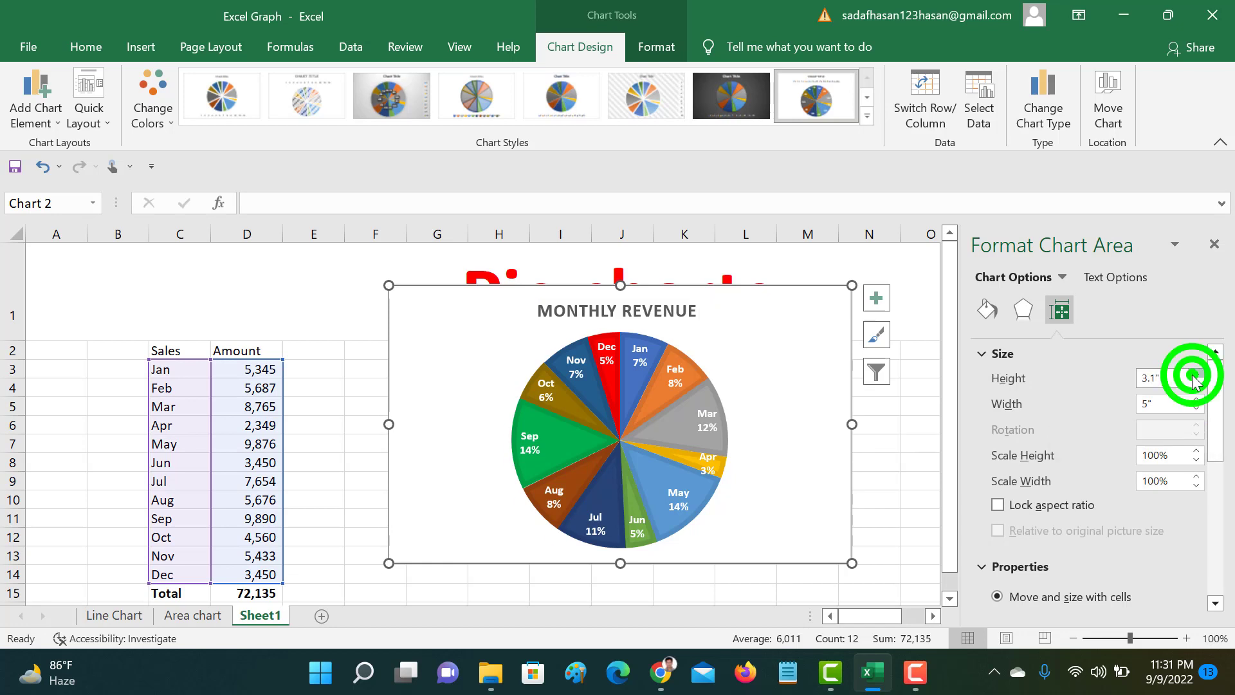
left_click(1196, 375)
left_click(1195, 375)
left_click(1195, 376)
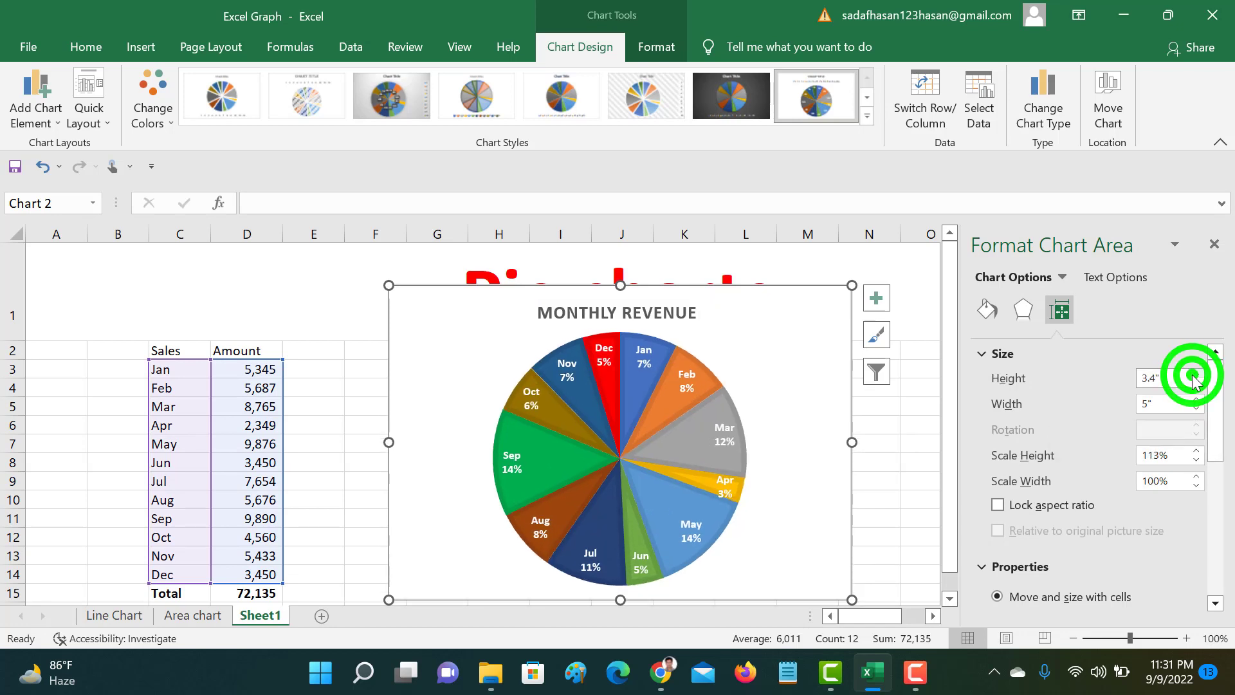
left_click(1194, 376)
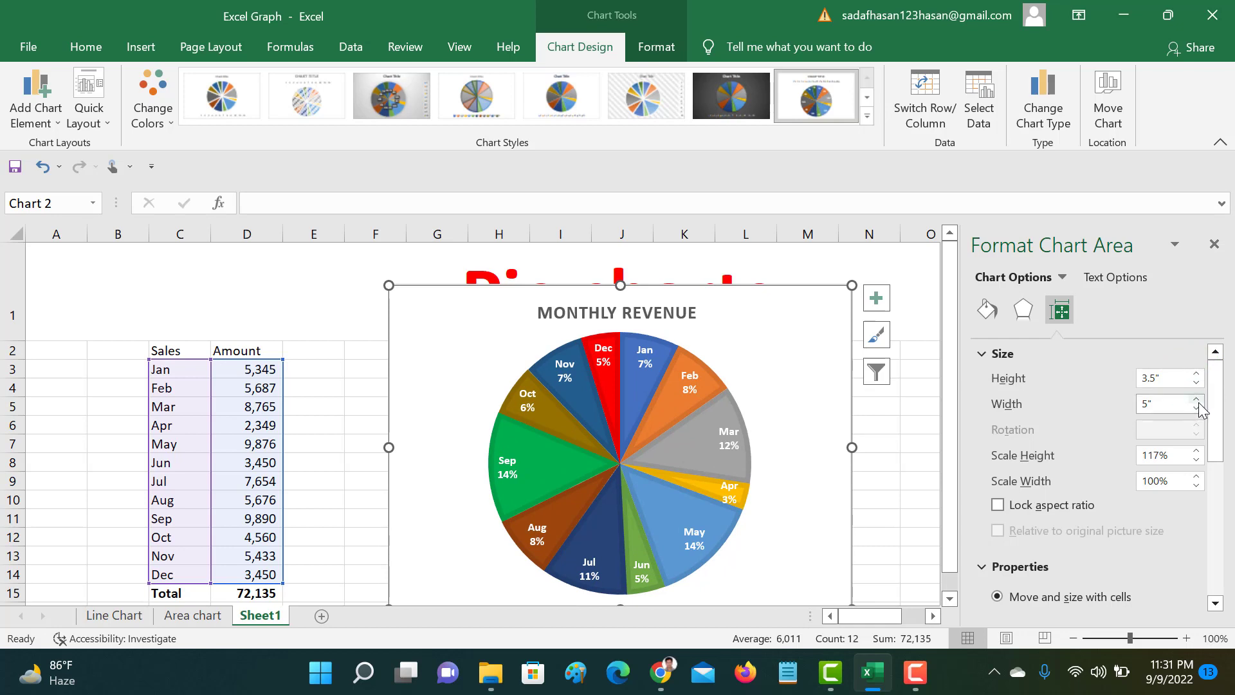
left_click(1196, 400)
left_click(1196, 399)
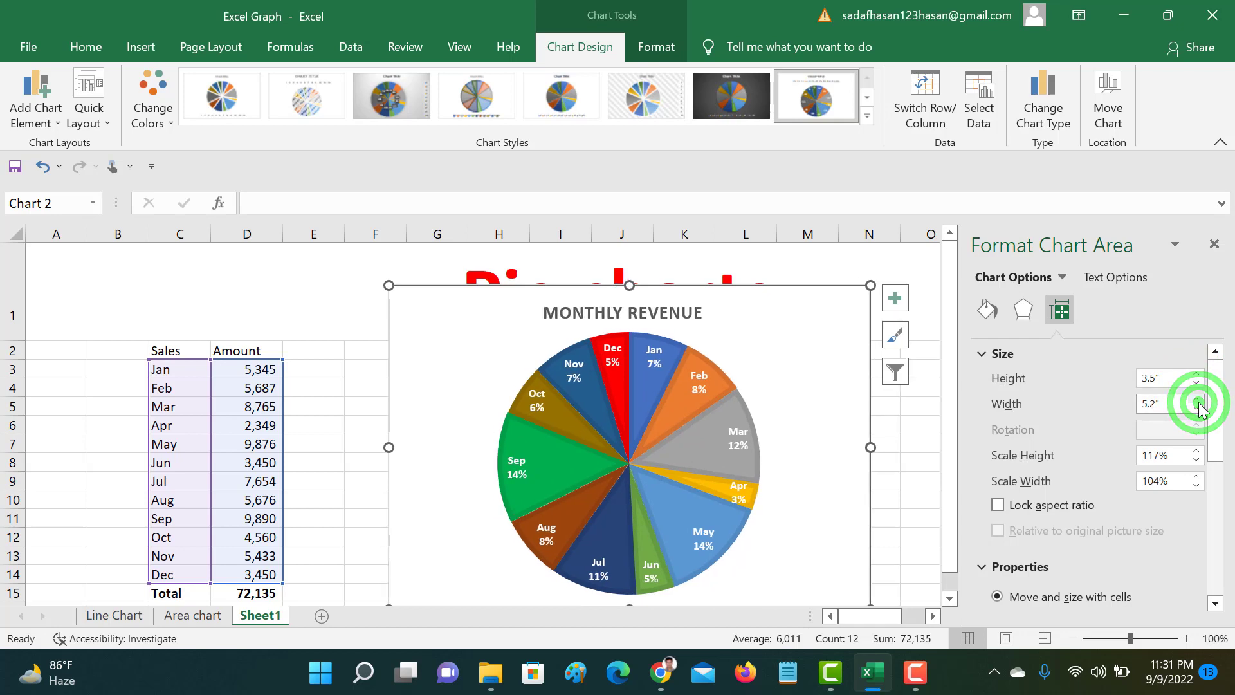
left_click(1195, 451)
left_click(1196, 452)
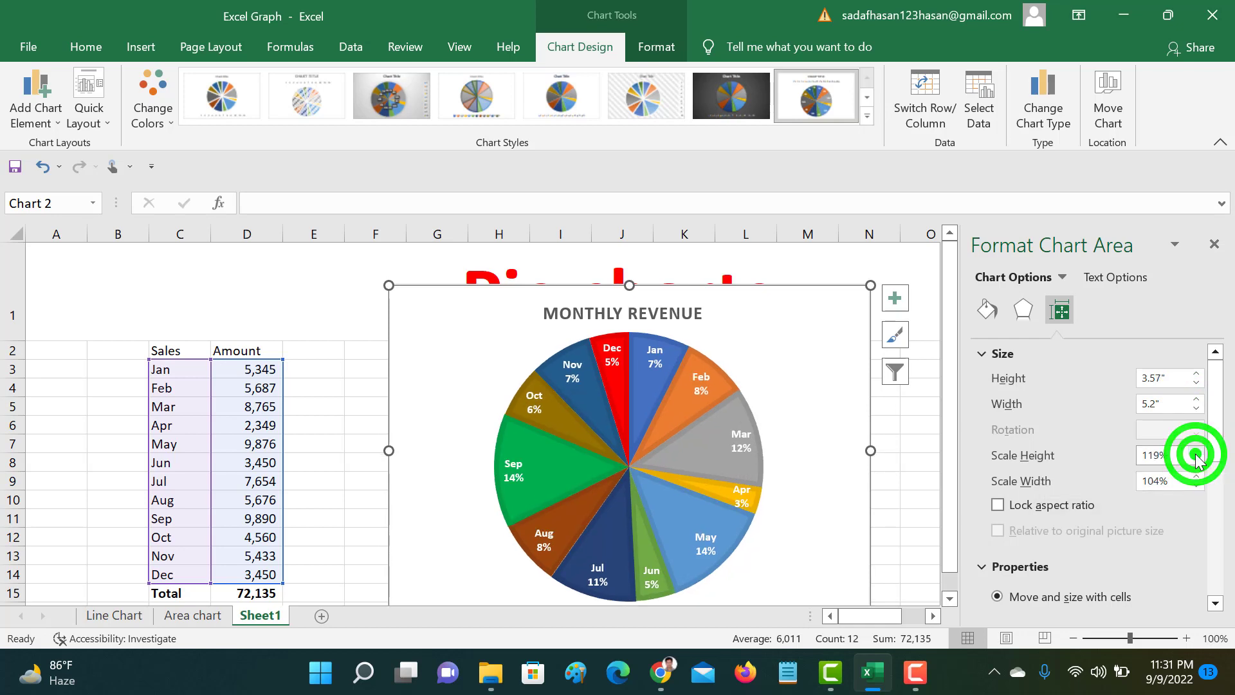
left_click_drag(945, 358, 953, 360)
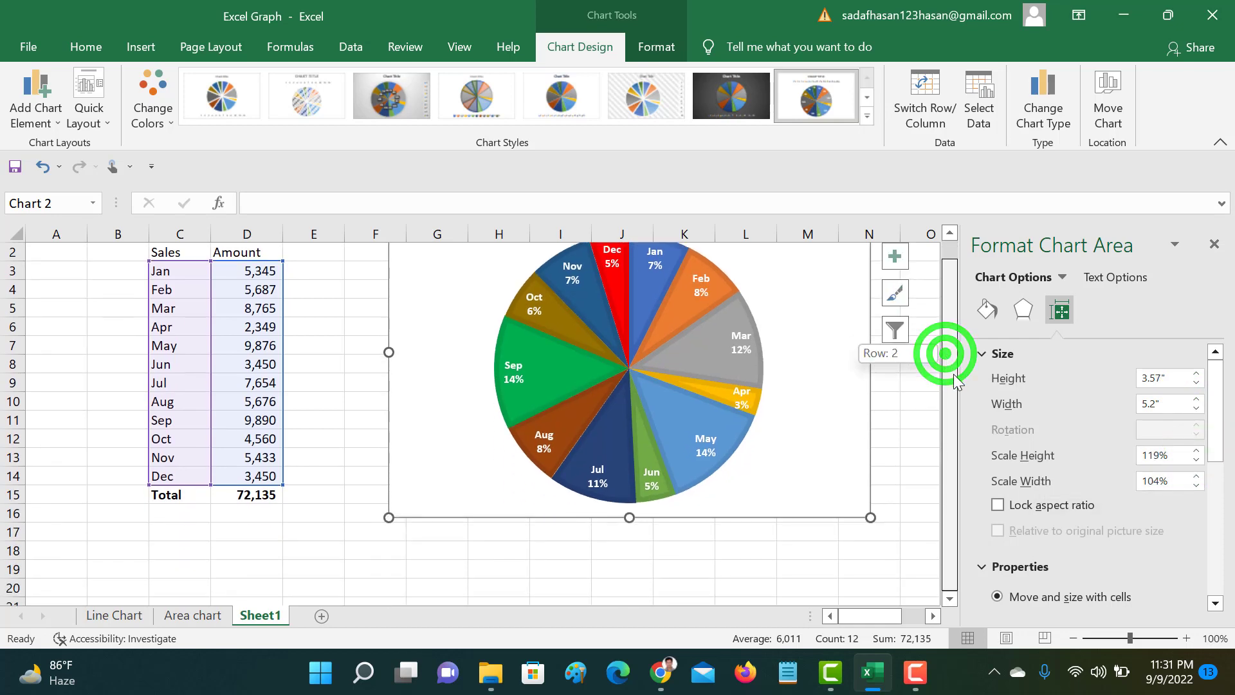